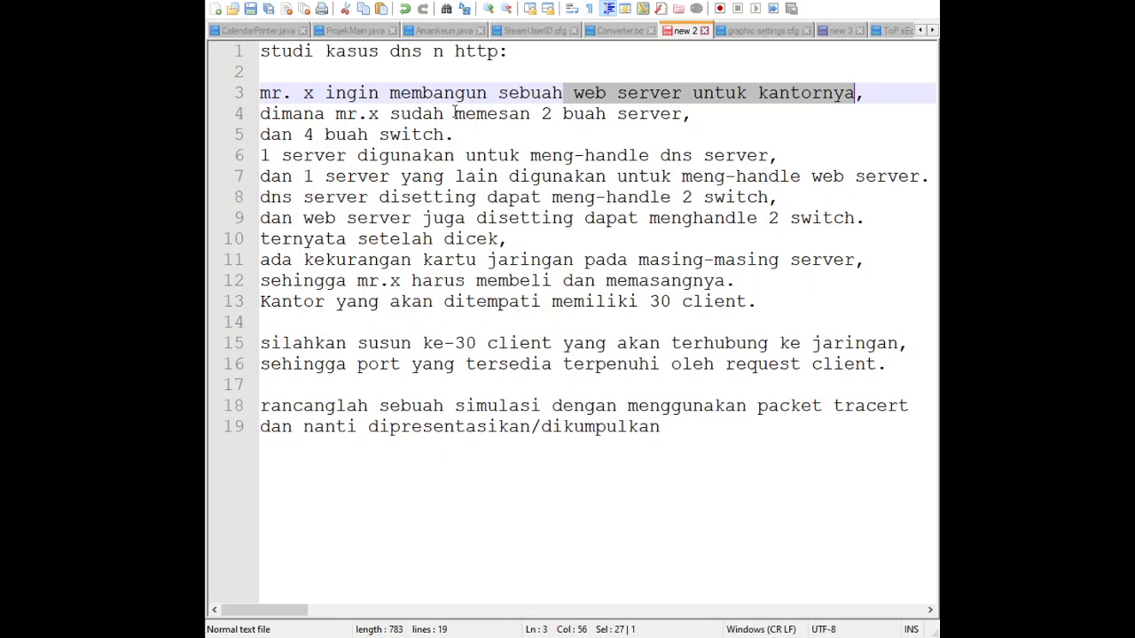
# - Read the case study's requirements on the ordered servers, the switches and the DNS and web server roles
pyautogui.moveTo(453, 114); pyautogui.dragTo(735, 116)
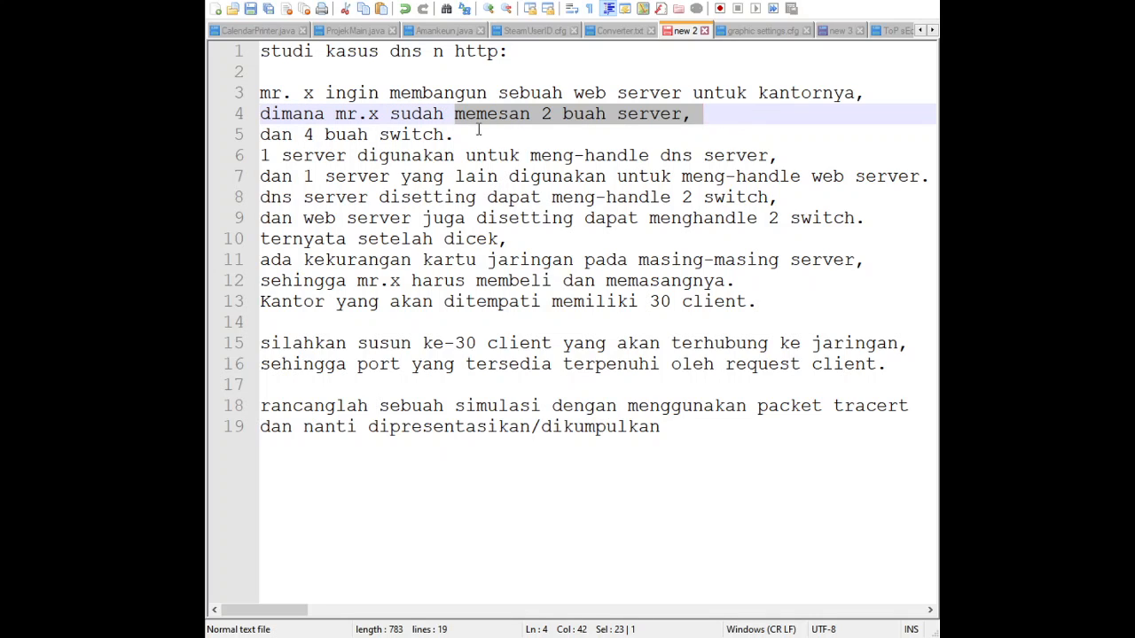
pyautogui.moveTo(479, 129); pyautogui.dragTo(299, 133)
pyautogui.click(675, 129)
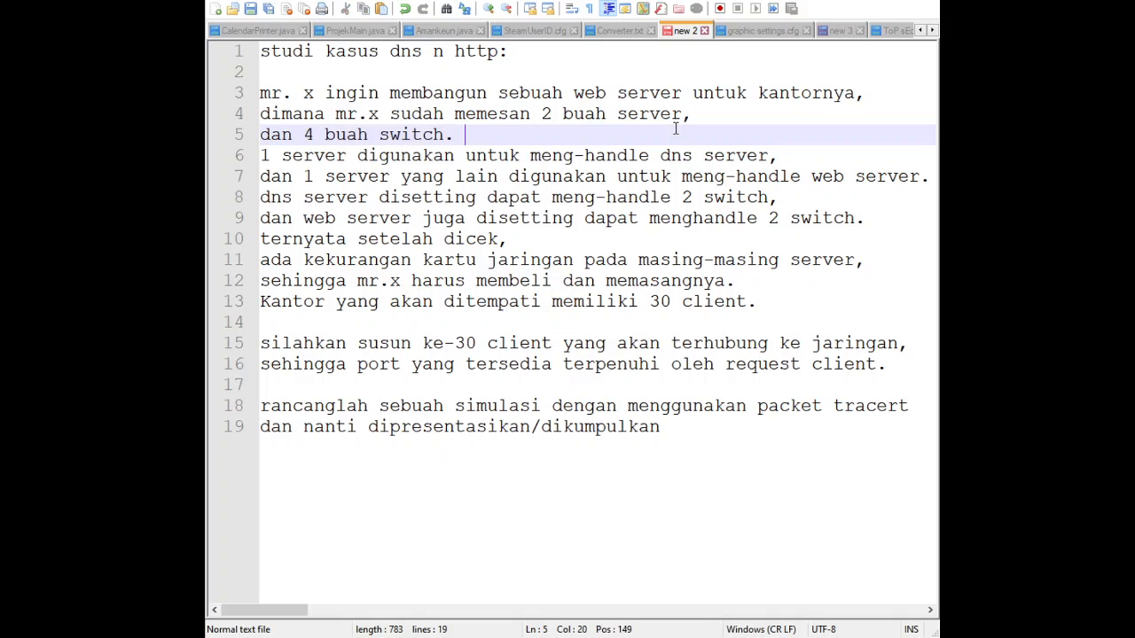
pyautogui.moveTo(790, 160)
pyautogui.mouseDown()
pyautogui.moveTo(535, 157)
pyautogui.moveTo(797, 155)
pyautogui.mouseUp()
pyautogui.moveTo(683, 176); pyautogui.dragTo(926, 180)
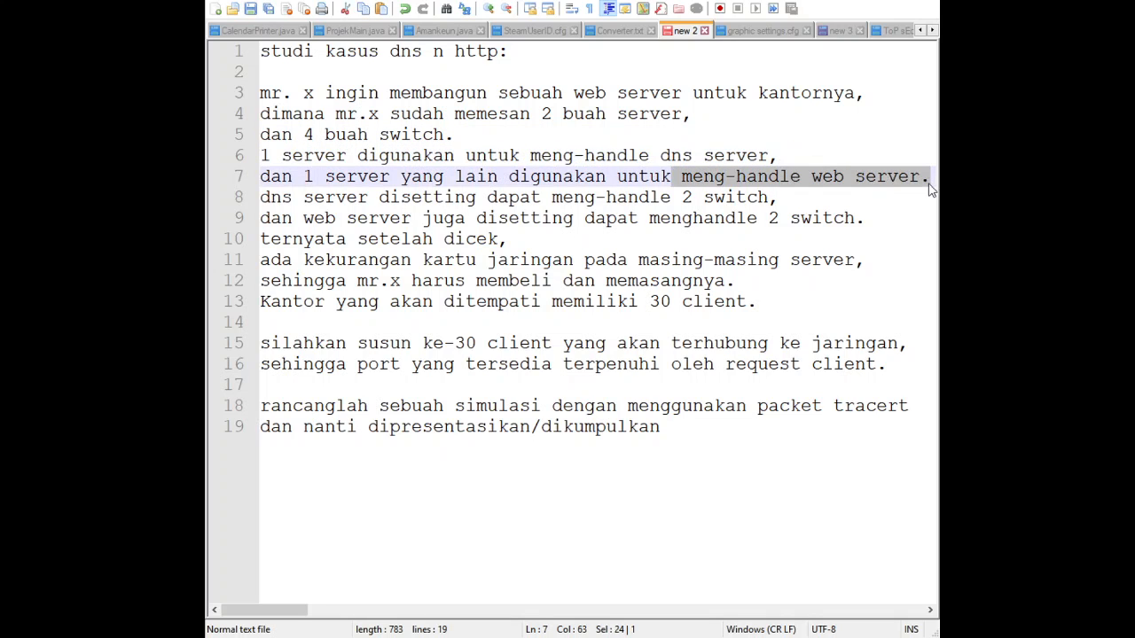
pyautogui.click(874, 203)
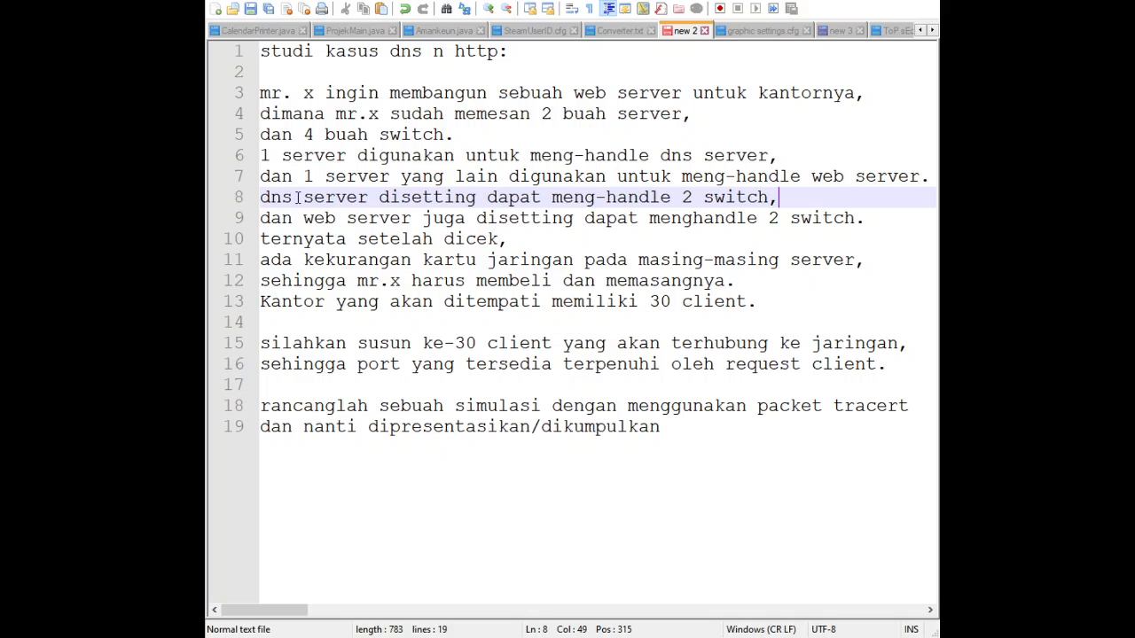
# - Read the case study's requirements on how many switches each server handles and how many clients the office has
pyautogui.moveTo(294, 197); pyautogui.dragTo(803, 197)
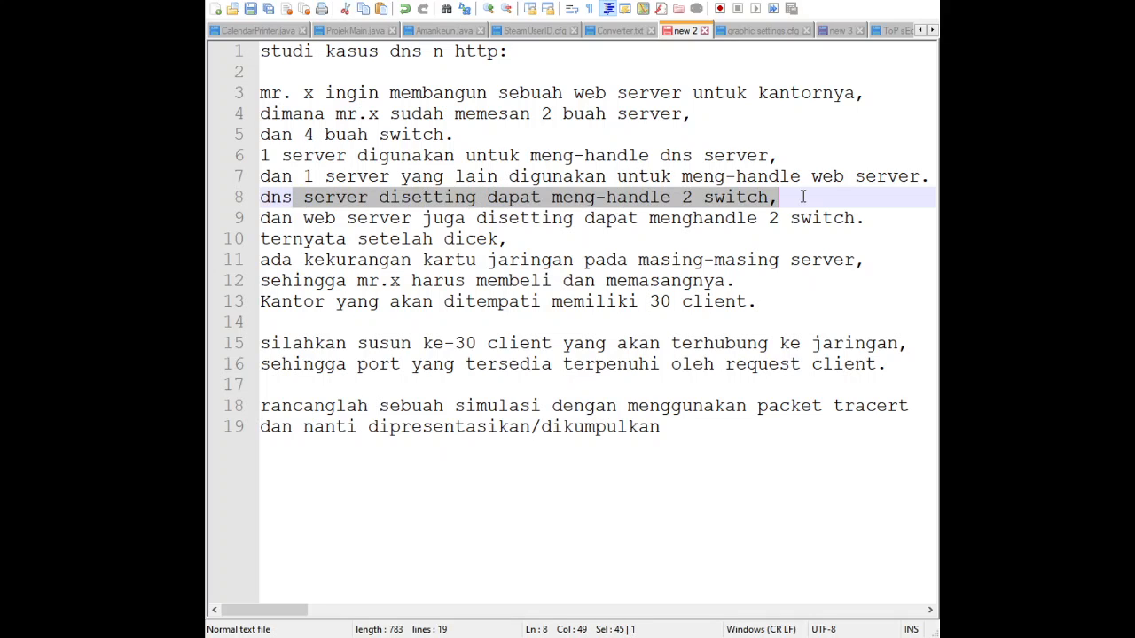
pyautogui.click(803, 197)
pyautogui.moveTo(869, 218)
pyautogui.mouseDown()
pyautogui.moveTo(292, 225)
pyautogui.moveTo(874, 221)
pyautogui.mouseUp()
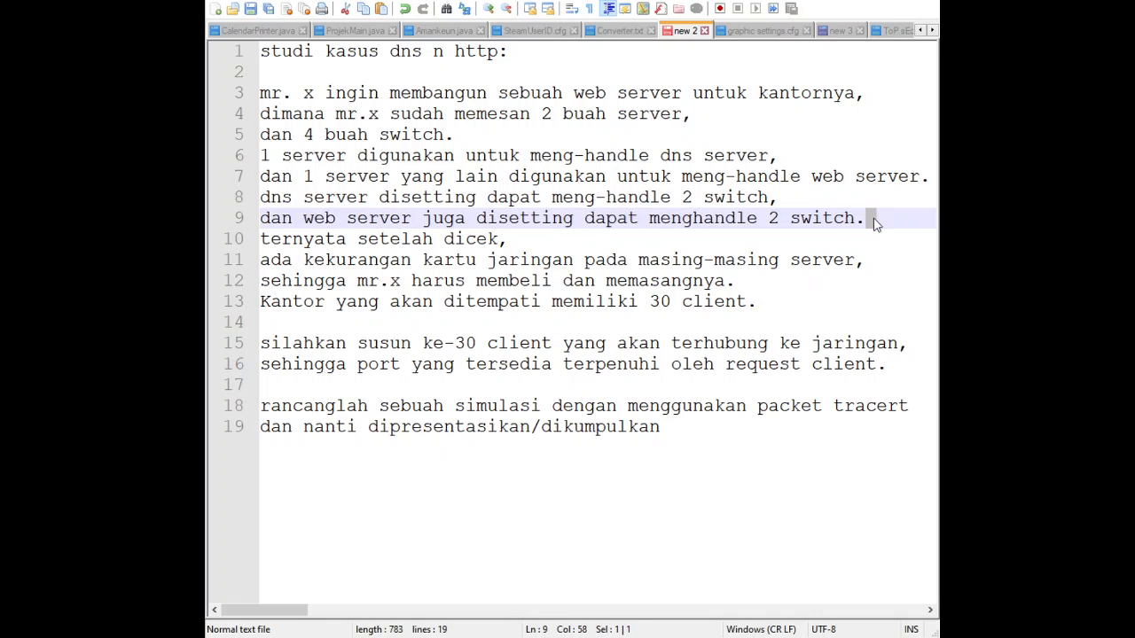
pyautogui.click(810, 297)
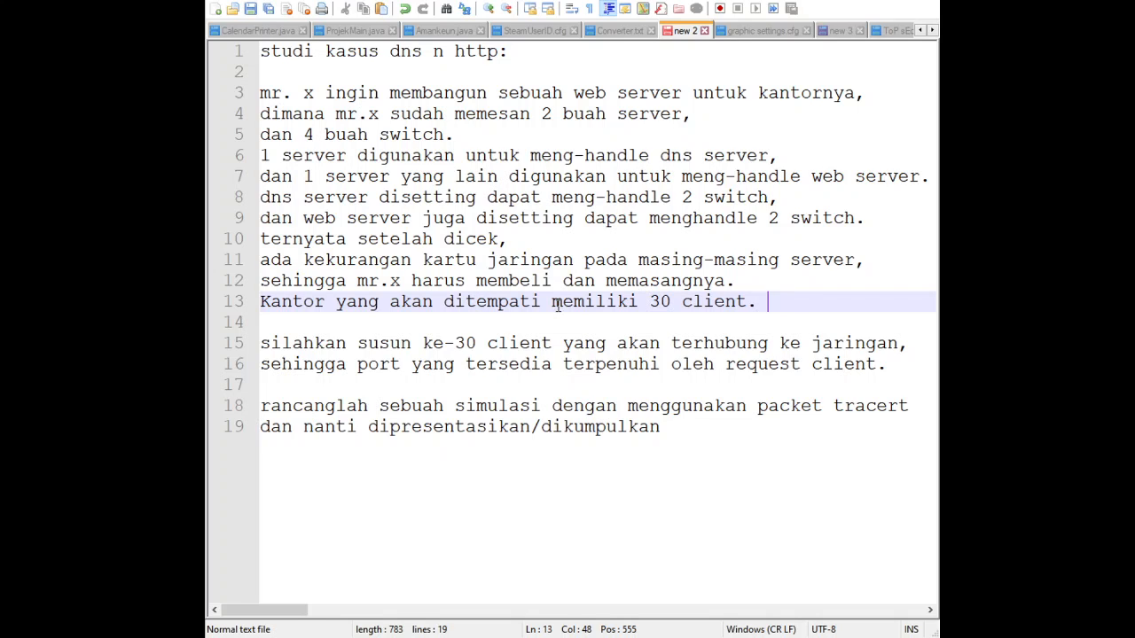
pyautogui.moveTo(557, 302); pyautogui.dragTo(761, 302)
pyautogui.click(770, 302)
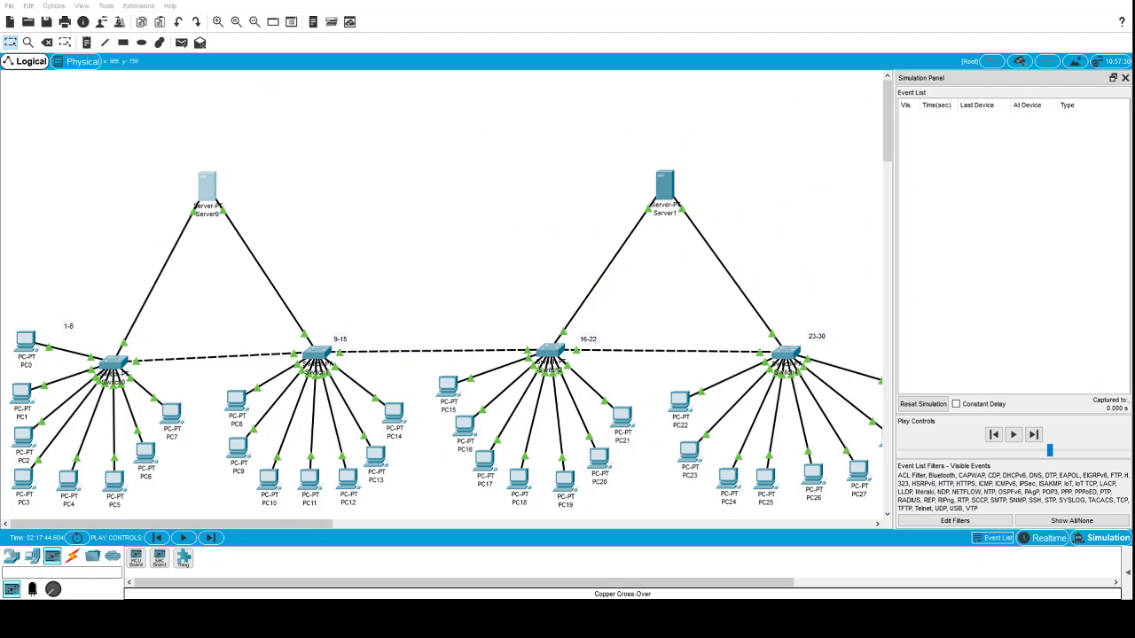
# - Switch to Cisco Packet Tracer and examine client groups 1-8 and 9-15 with their switches under Server0
pyautogui.moveTo(273, 524)
pyautogui.mouseDown()
pyautogui.moveTo(372, 529)
pyautogui.moveTo(255, 517)
pyautogui.mouseUp()
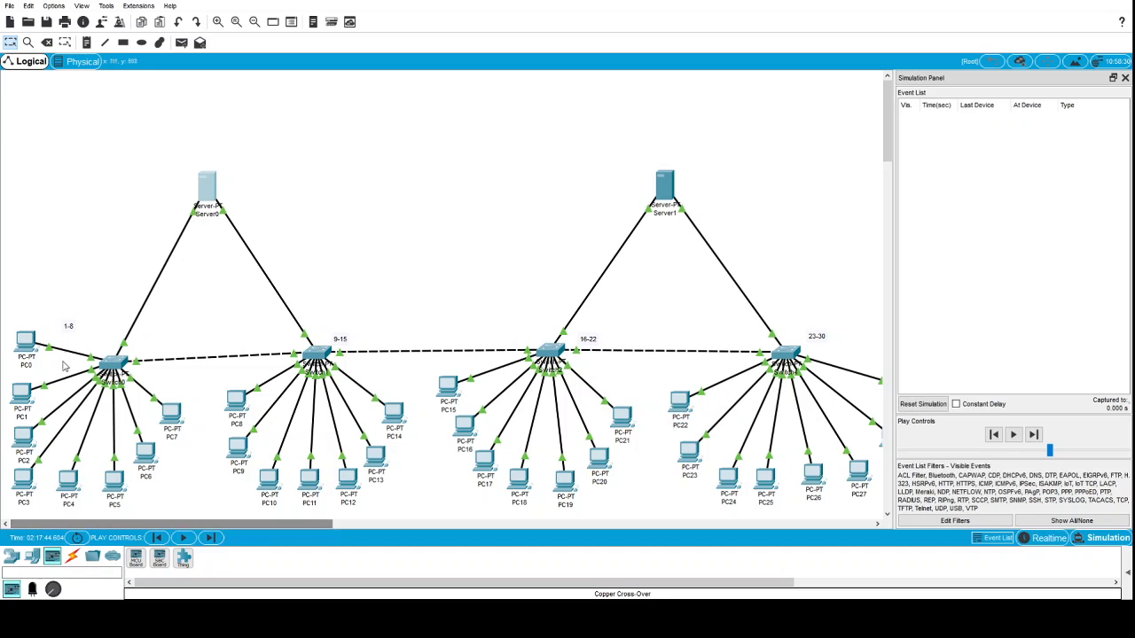
pyautogui.moveTo(16, 284); pyautogui.dragTo(70, 286)
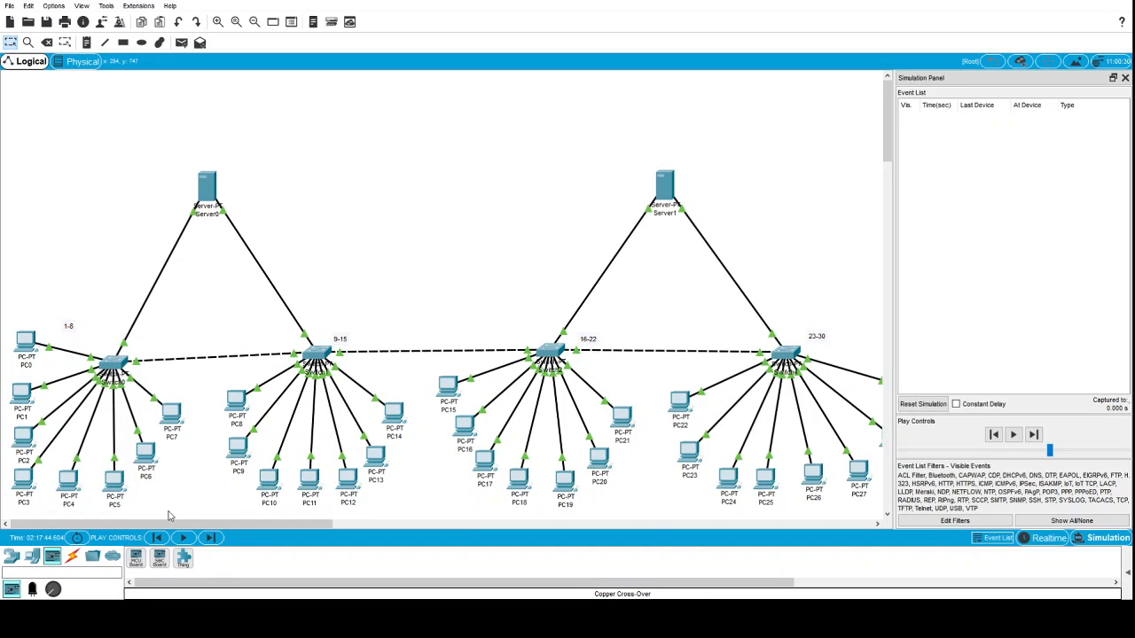
pyautogui.moveTo(169, 523)
pyautogui.mouseDown()
pyautogui.moveTo(299, 527)
pyautogui.moveTo(166, 525)
pyautogui.mouseUp()
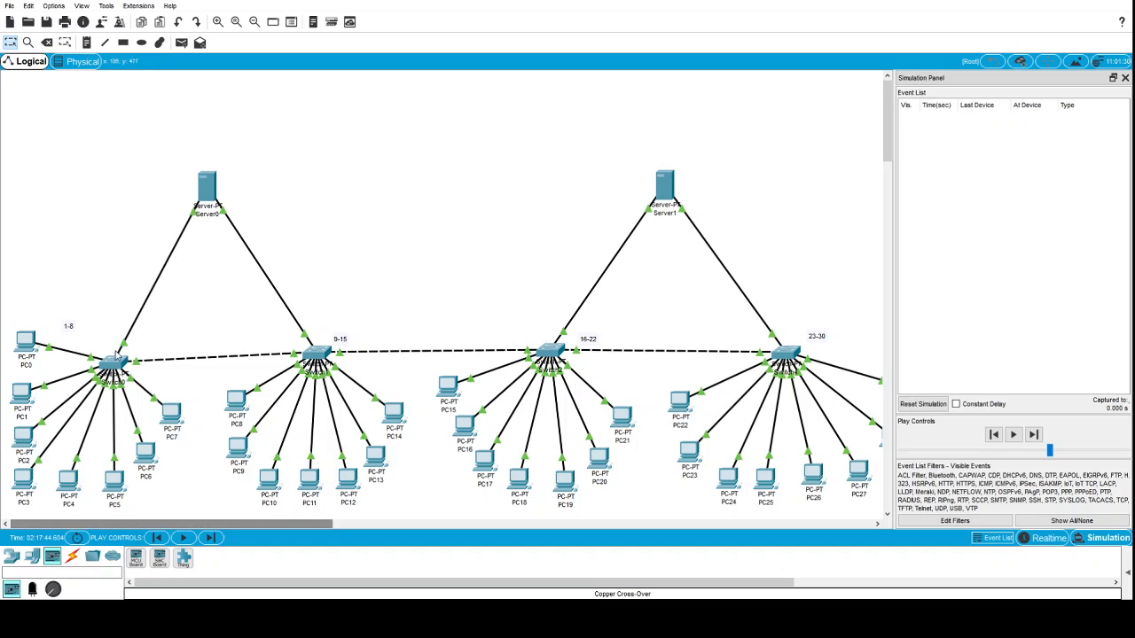
pyautogui.moveTo(96, 314)
pyautogui.mouseDown()
pyautogui.moveTo(641, 375)
pyautogui.moveTo(856, 375)
pyautogui.moveTo(116, 342)
pyautogui.moveTo(99, 160)
pyautogui.moveTo(580, 171)
pyautogui.moveTo(762, 147)
pyautogui.moveTo(174, 158)
pyautogui.moveTo(116, 203)
pyautogui.moveTo(97, 306)
pyautogui.mouseUp()
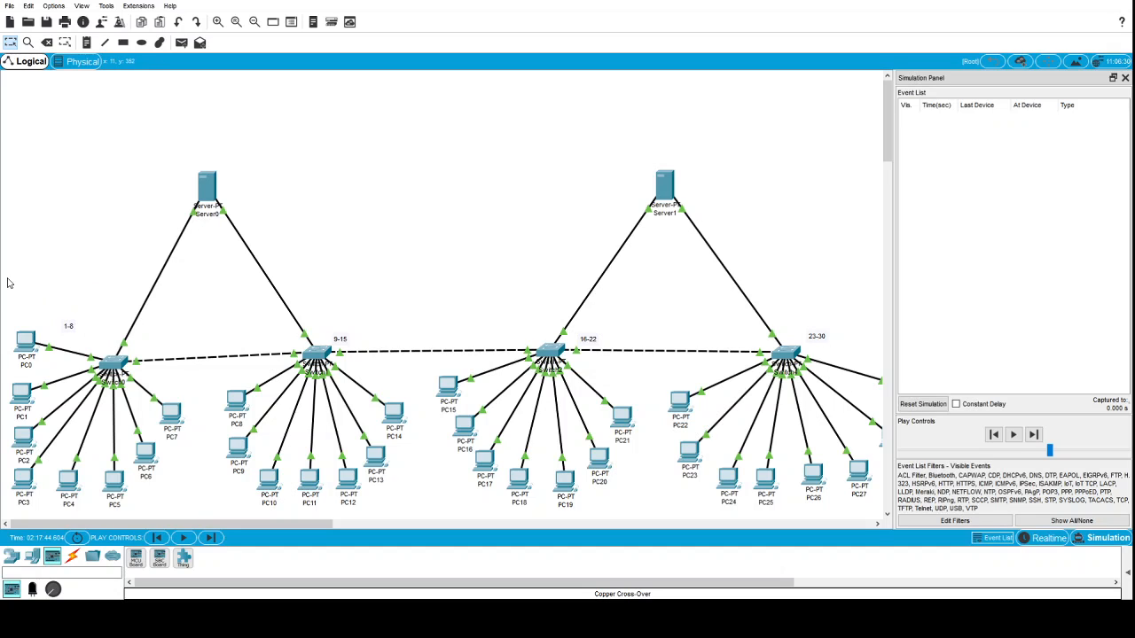
pyautogui.moveTo(6, 316); pyautogui.dragTo(68, 300)
pyautogui.moveTo(143, 138); pyautogui.dragTo(133, 173)
pyautogui.moveTo(8, 305); pyautogui.dragTo(44, 328)
pyautogui.moveTo(175, 152)
pyautogui.mouseDown()
pyautogui.moveTo(253, 228)
pyautogui.moveTo(172, 147)
pyautogui.mouseUp()
pyautogui.moveTo(272, 318)
pyautogui.mouseDown()
pyautogui.moveTo(317, 353)
pyautogui.moveTo(360, 363)
pyautogui.moveTo(282, 330)
pyautogui.mouseUp()
pyautogui.moveTo(263, 315); pyautogui.dragTo(263, 367)
pyautogui.moveTo(259, 334); pyautogui.dragTo(232, 305)
pyautogui.moveTo(254, 309)
pyautogui.mouseDown()
pyautogui.moveTo(611, 393)
pyautogui.moveTo(243, 328)
pyautogui.mouseUp()
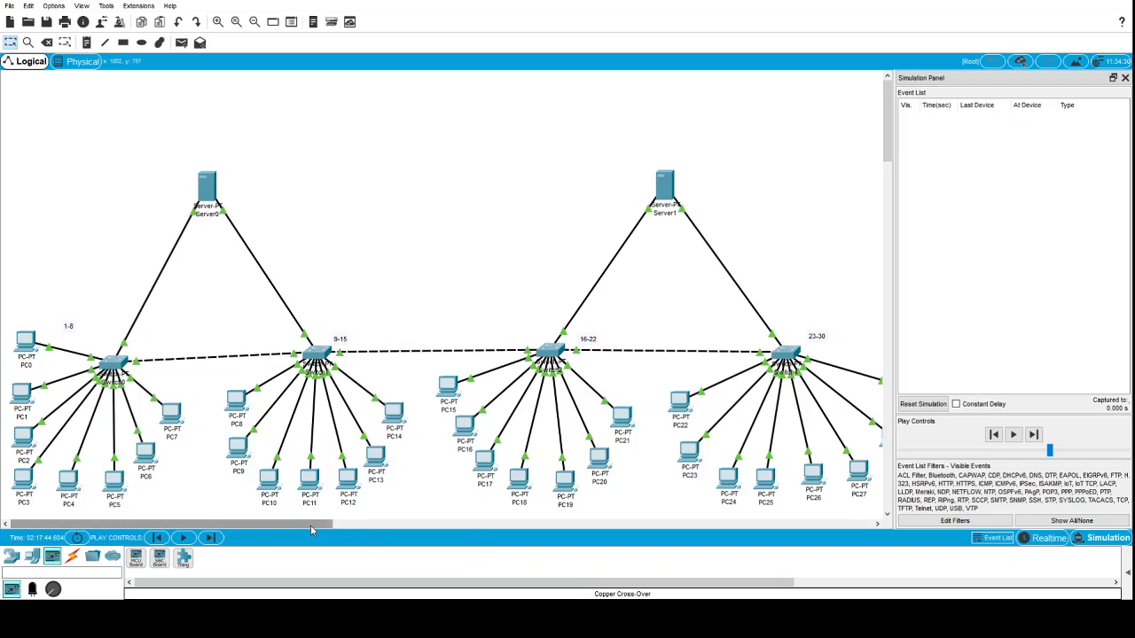
# - Examine client groups 16-22 and 23-30 under Server1 and the links between neighbouring switches
pyautogui.moveTo(310, 524); pyautogui.dragTo(407, 530)
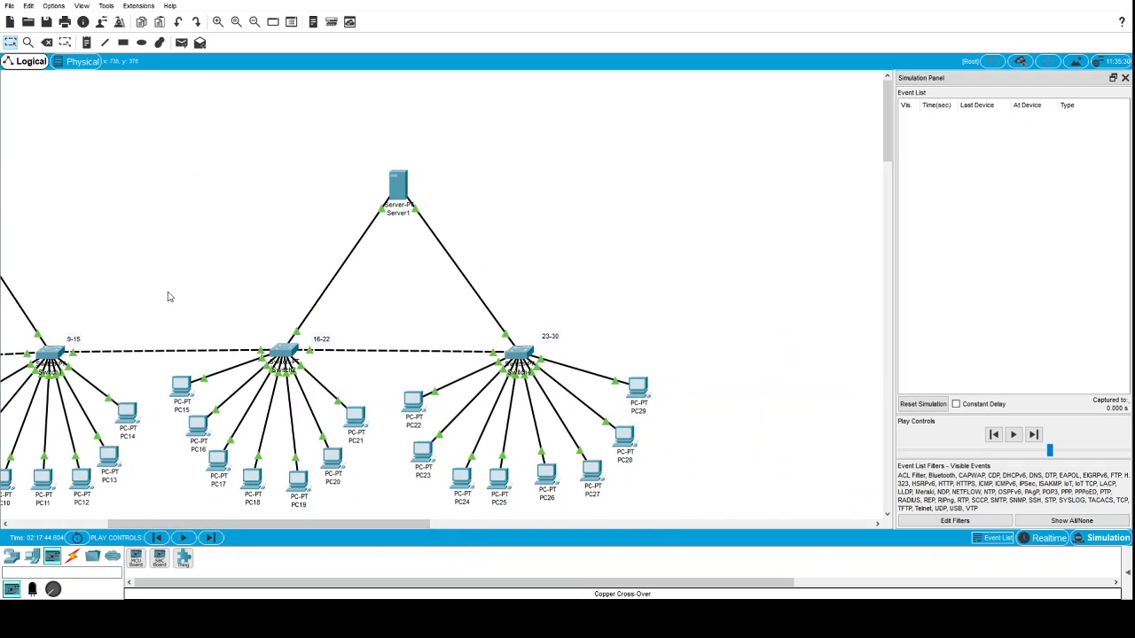
pyautogui.moveTo(168, 291); pyautogui.dragTo(206, 351)
pyautogui.moveTo(257, 523); pyautogui.dragTo(217, 523)
pyautogui.moveTo(76, 308); pyautogui.dragTo(217, 336)
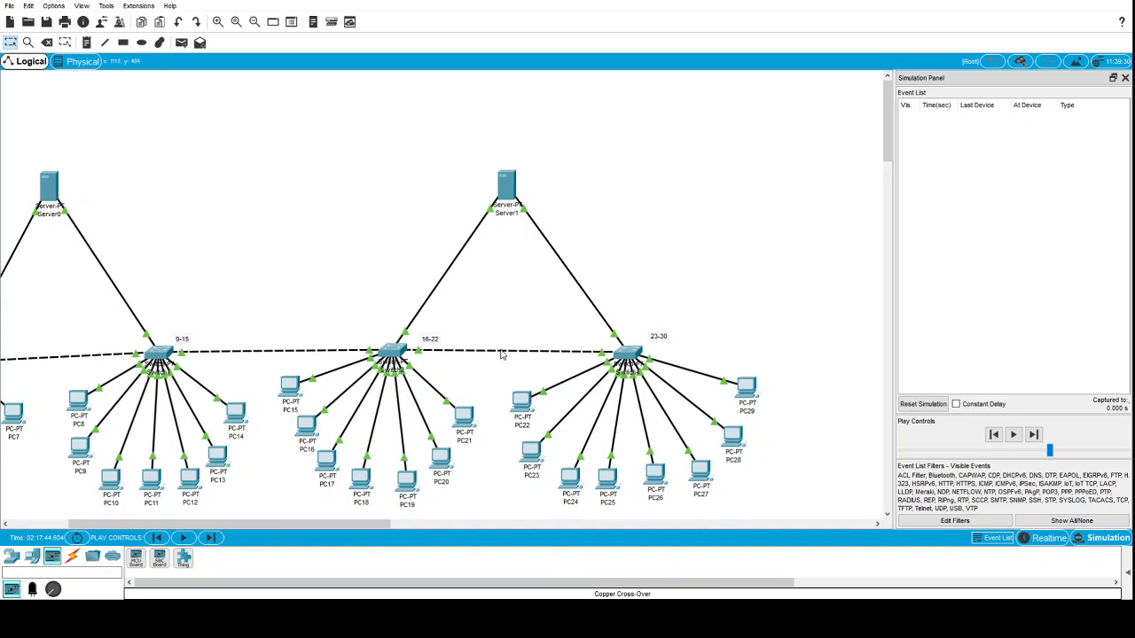
pyautogui.moveTo(377, 524); pyautogui.dragTo(406, 524)
pyautogui.moveTo(401, 329); pyautogui.dragTo(514, 377)
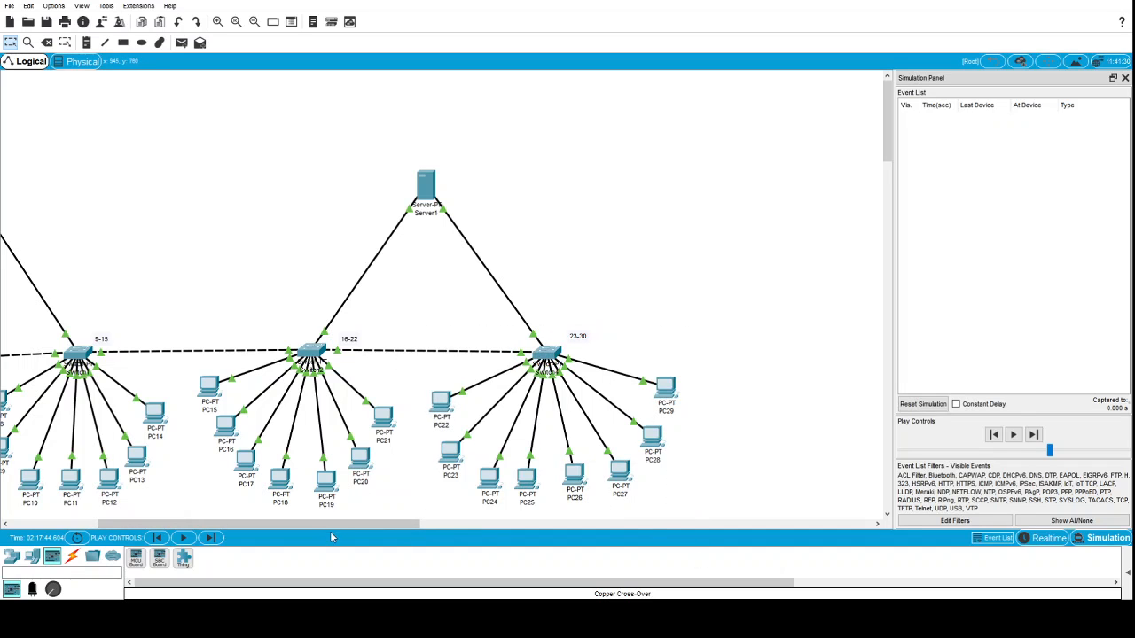
pyautogui.moveTo(327, 523); pyautogui.dragTo(190, 524)
pyautogui.moveTo(13, 281); pyautogui.dragTo(86, 307)
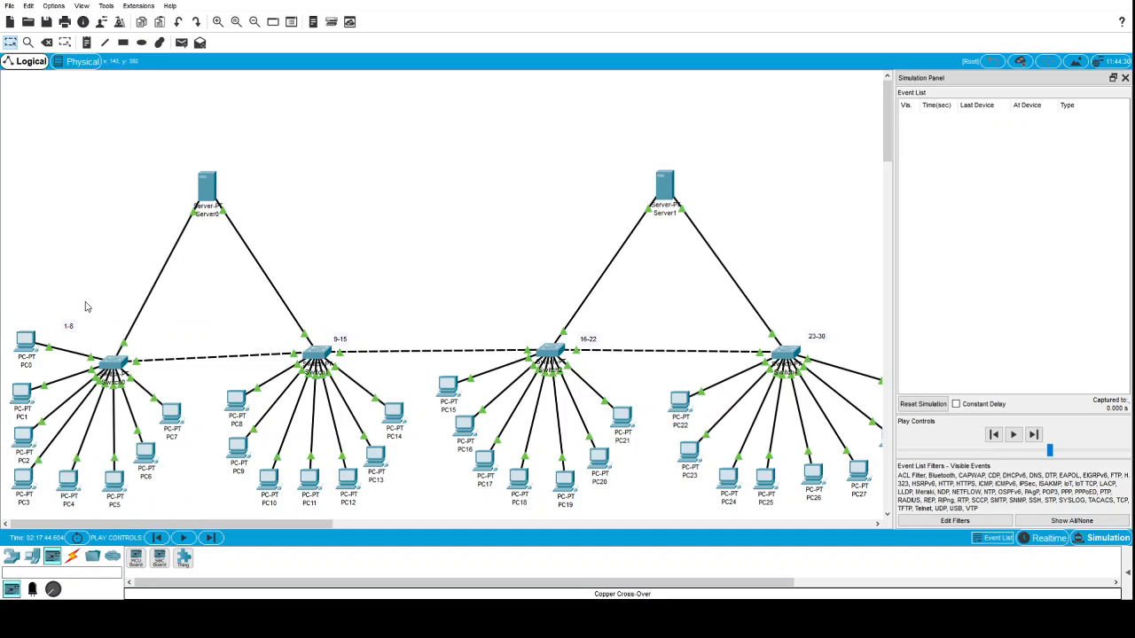
# - Examine Server0 and its connections to the two switches below it
pyautogui.moveTo(223, 522); pyautogui.dragTo(239, 522)
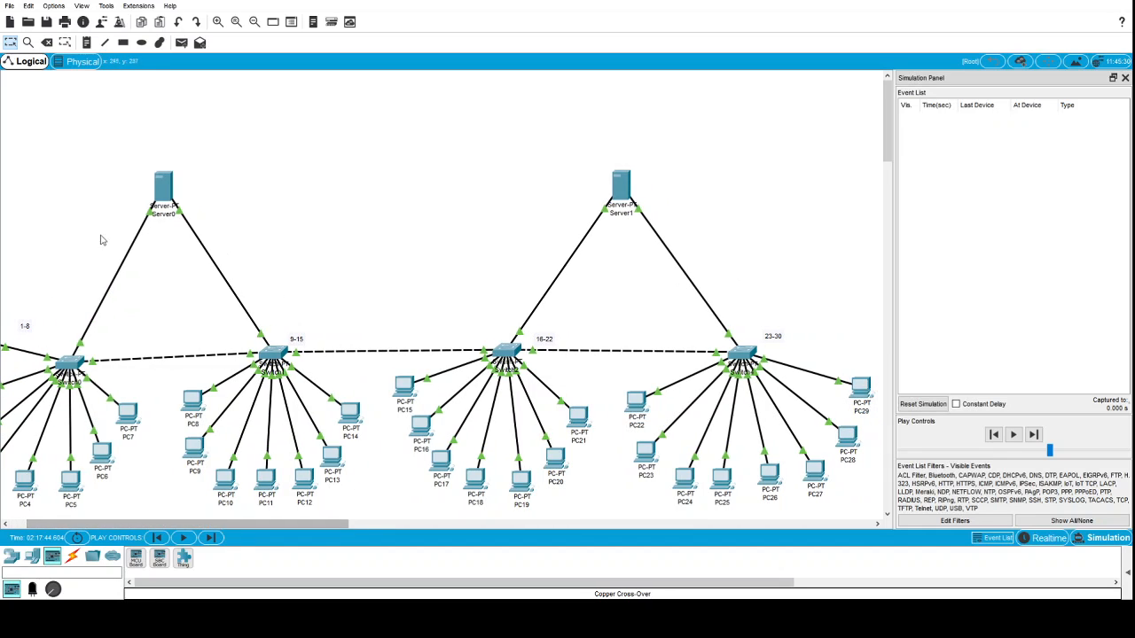
pyautogui.moveTo(83, 120); pyautogui.dragTo(216, 262)
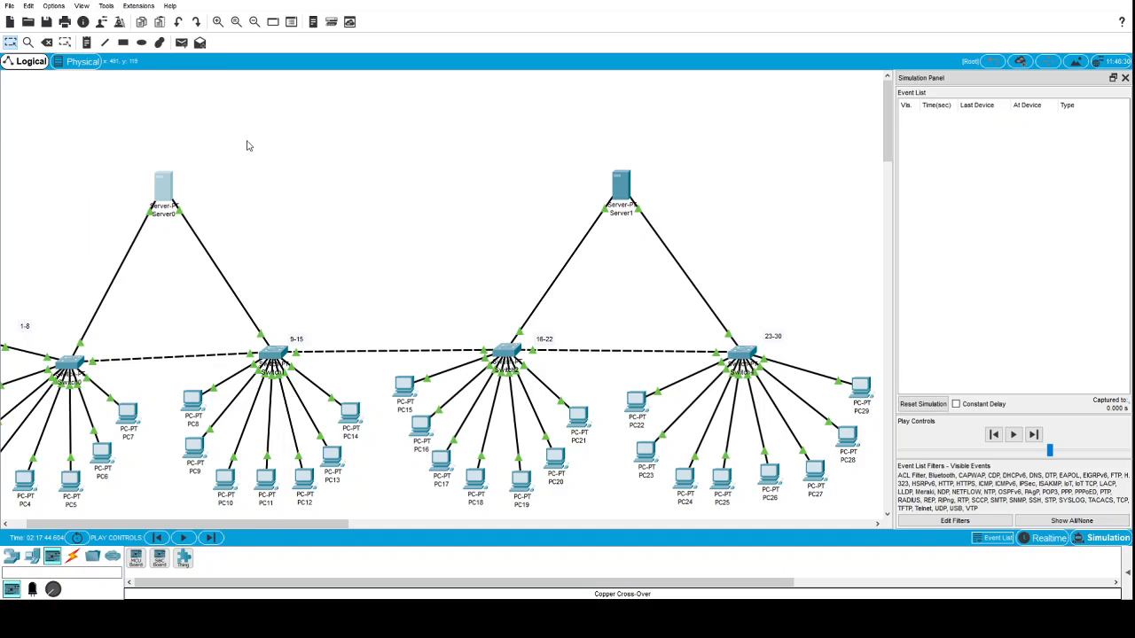
pyautogui.click(248, 145)
pyautogui.moveTo(292, 527); pyautogui.dragTo(276, 527)
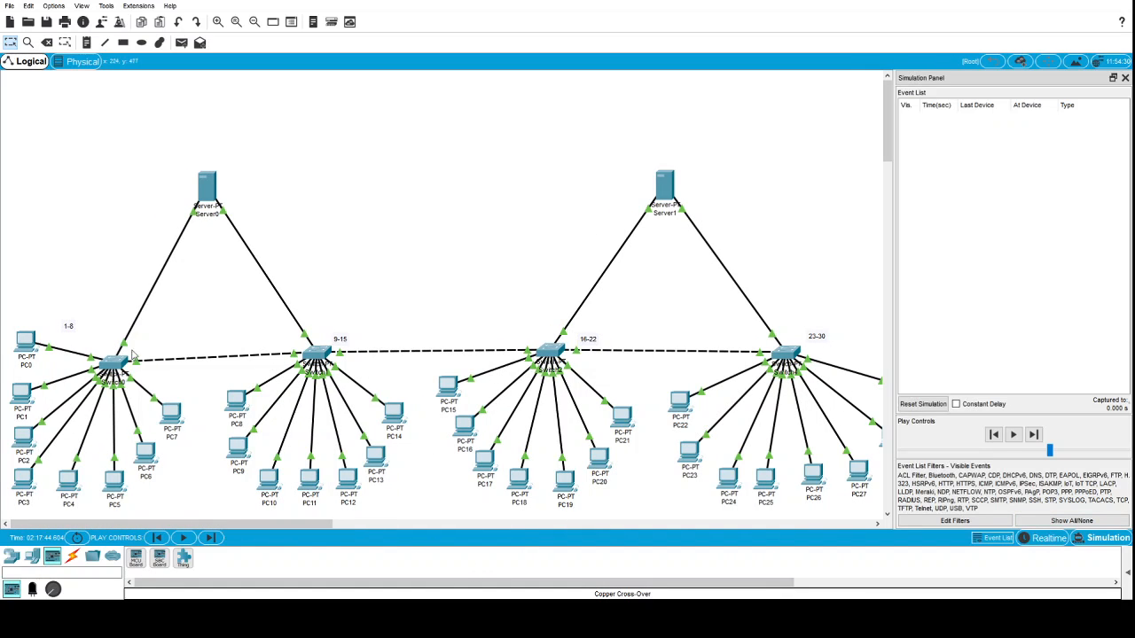
# - Open PC0's FastEthernet0 settings and review its static IPv4 address and subnet mask
pyautogui.click(24, 348)
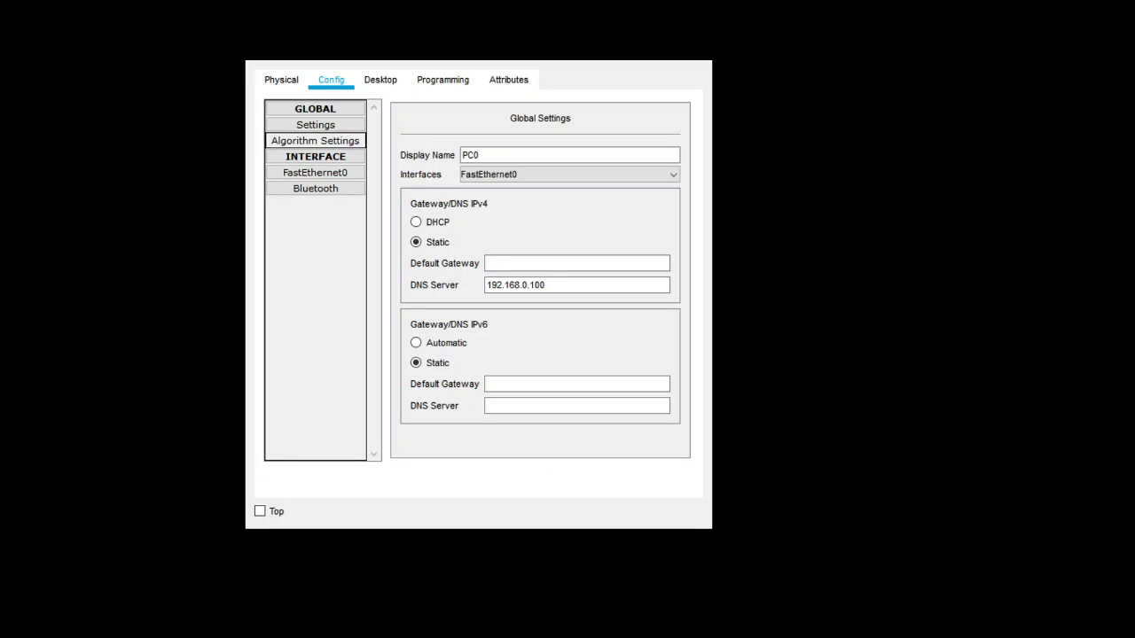
pyautogui.click(336, 176)
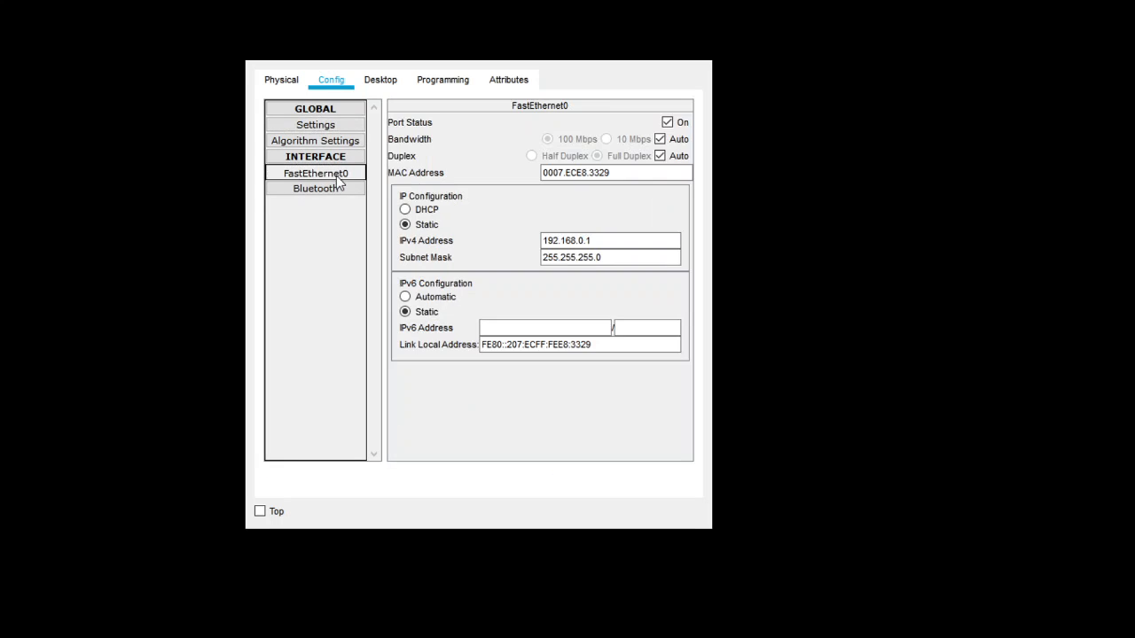
pyautogui.click(618, 244)
pyautogui.moveTo(586, 243); pyautogui.dragTo(633, 238)
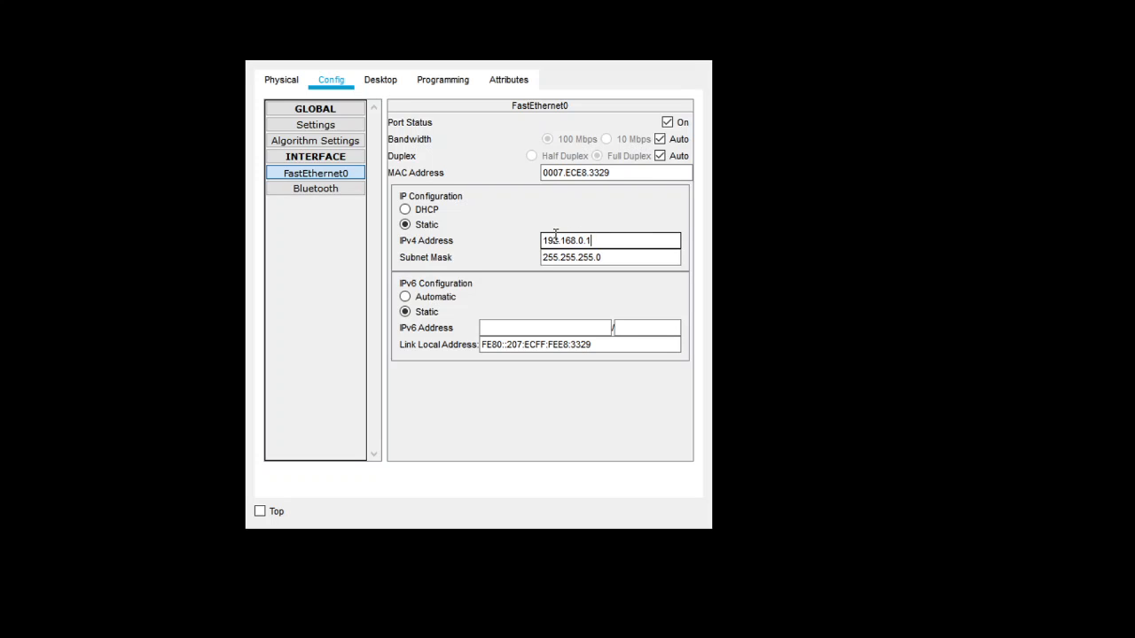
pyautogui.click(619, 257)
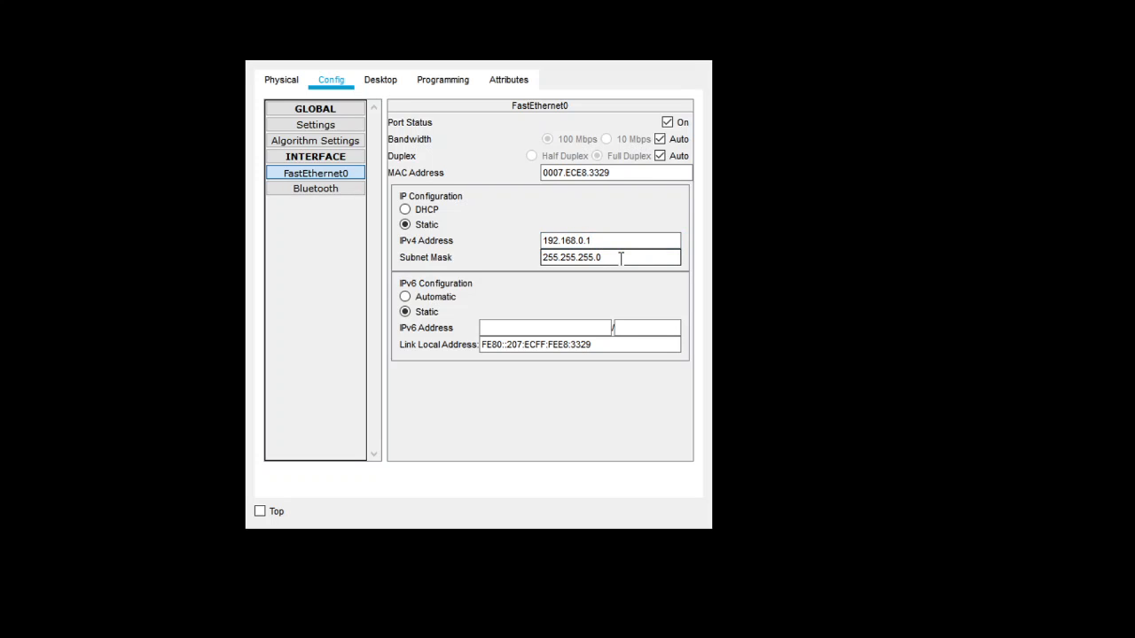
pyautogui.click(608, 241)
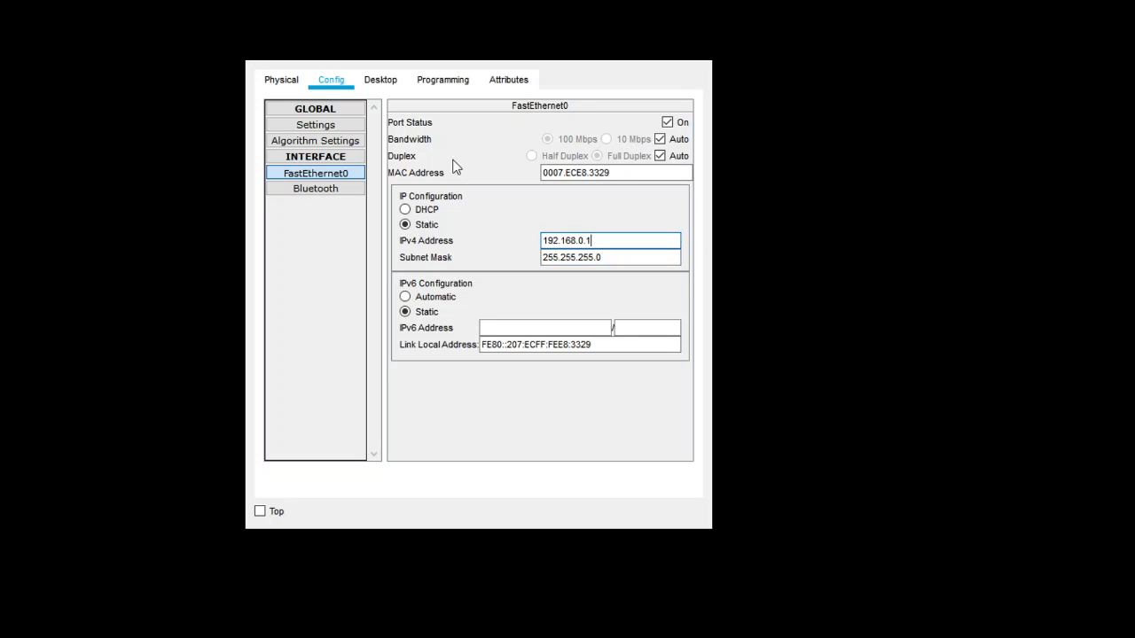
# - Open PC0's desktop IP Configuration and review its DNS server address
pyautogui.click(393, 85)
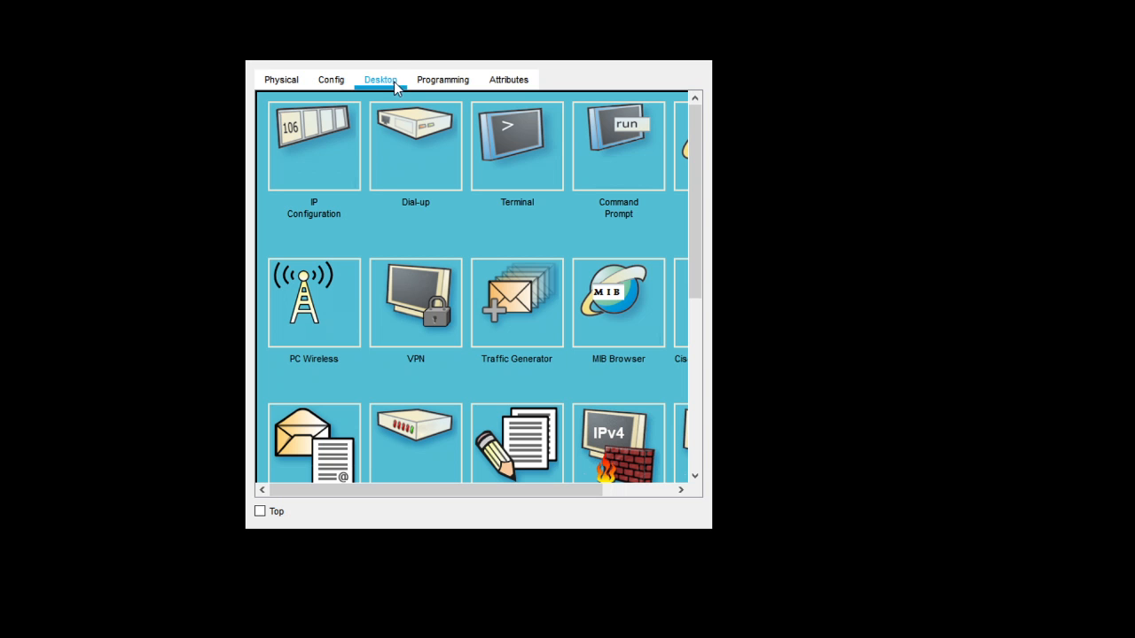
pyautogui.click(330, 133)
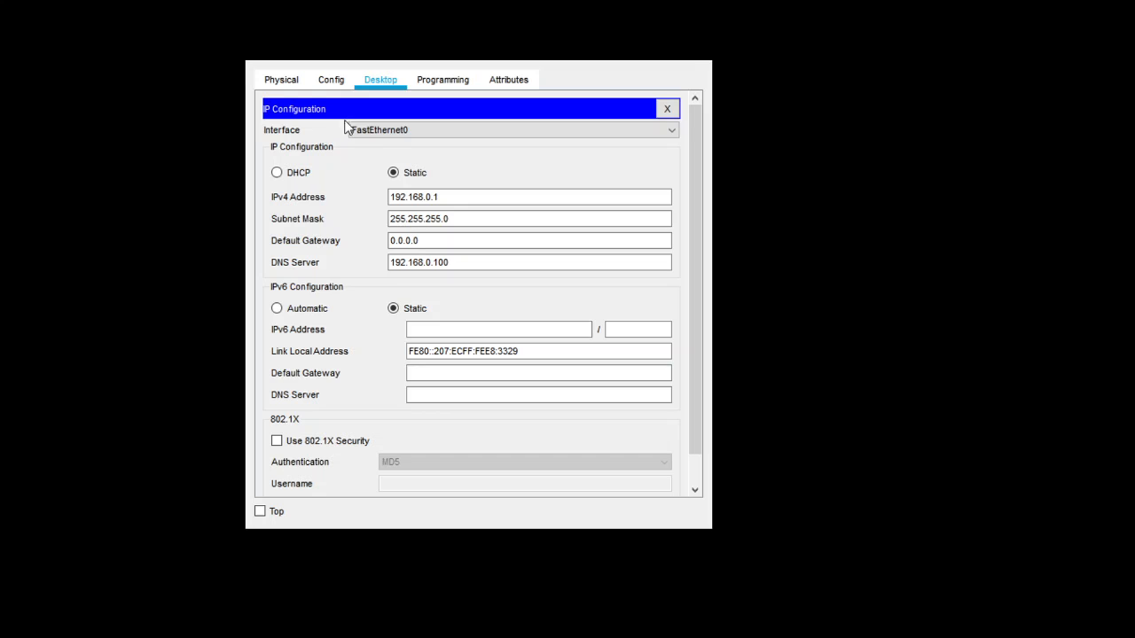
pyautogui.click(500, 260)
pyautogui.moveTo(453, 258); pyautogui.dragTo(344, 258)
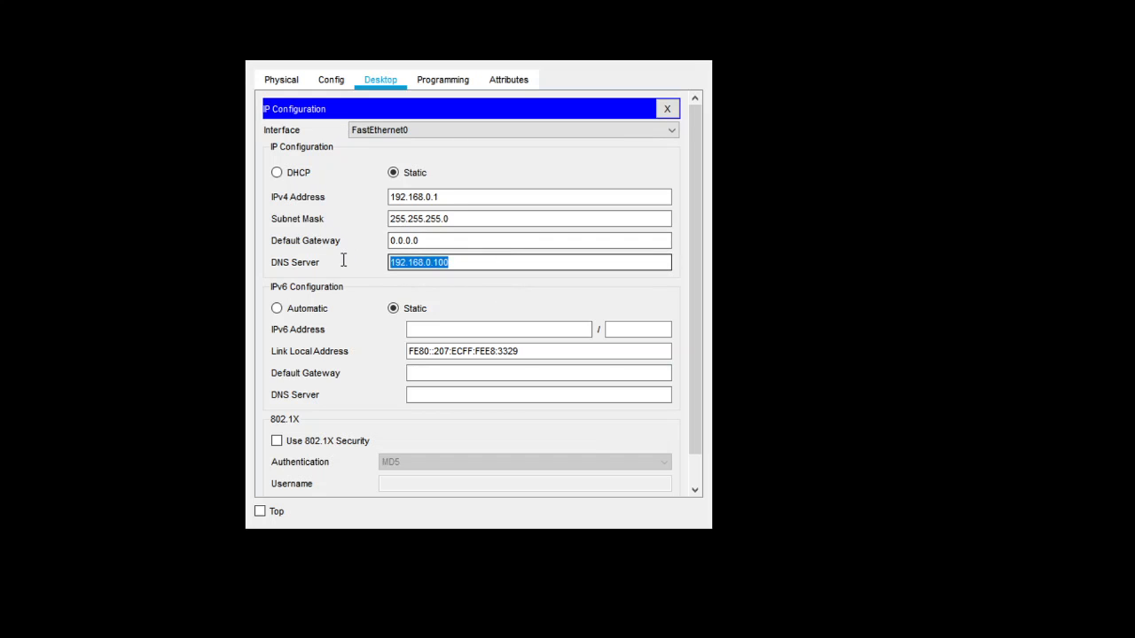
pyautogui.click(473, 259)
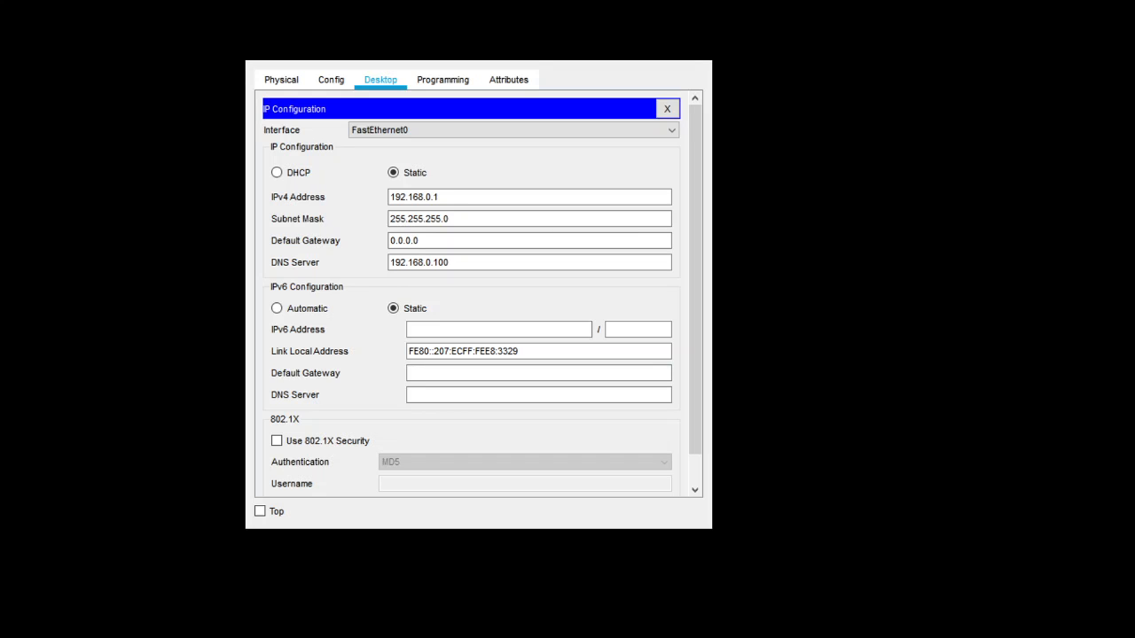
pyautogui.click(486, 261)
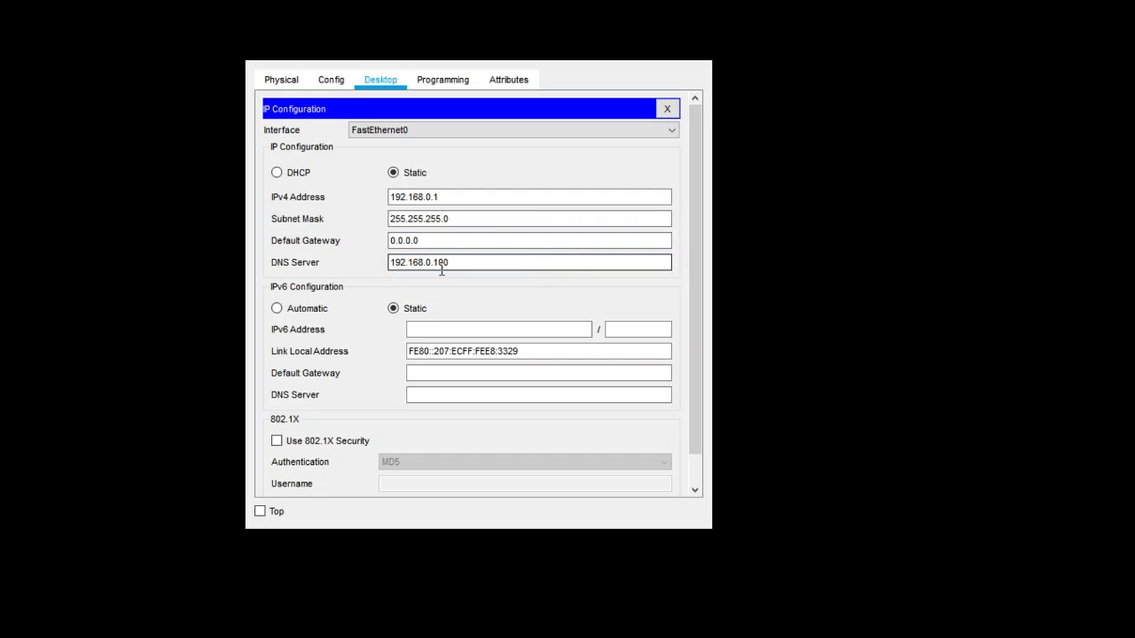
pyautogui.moveTo(443, 264); pyautogui.dragTo(345, 271)
pyautogui.click(515, 268)
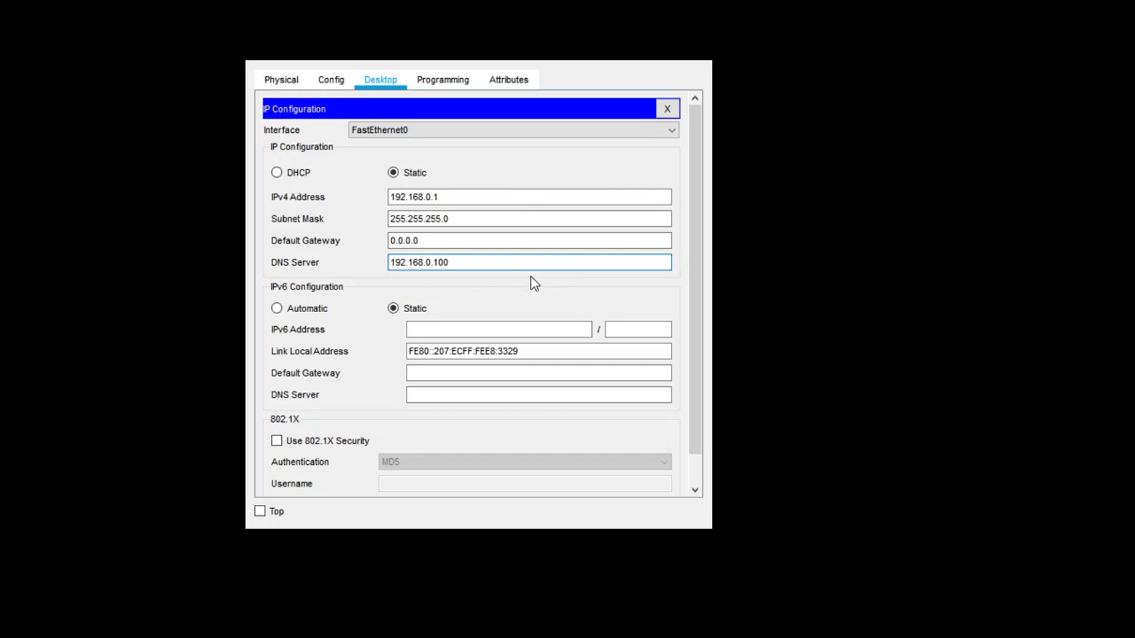
# - Review PC0's IPv4 address in the IP Configuration, including its last two octets
pyautogui.click(488, 195)
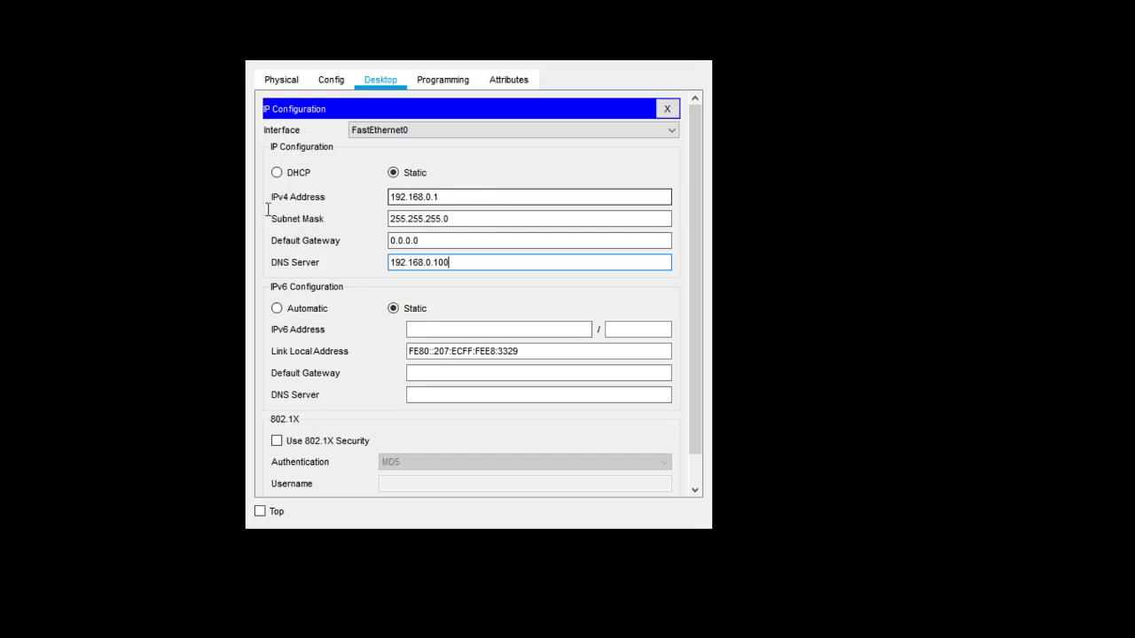
pyautogui.moveTo(479, 195); pyautogui.dragTo(342, 190)
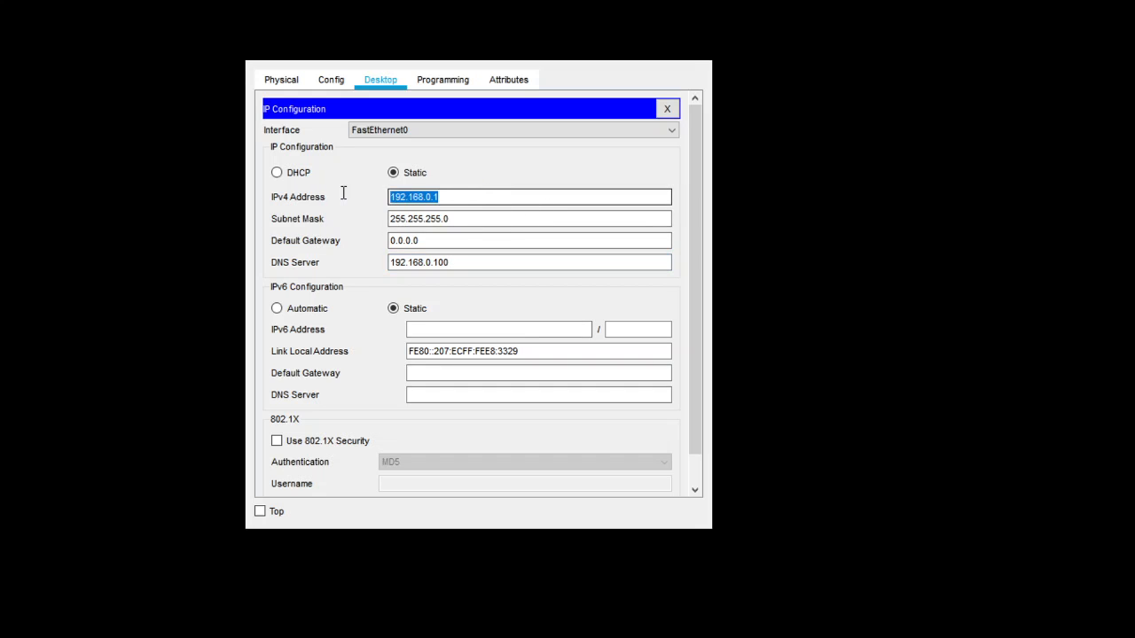
pyautogui.click(540, 195)
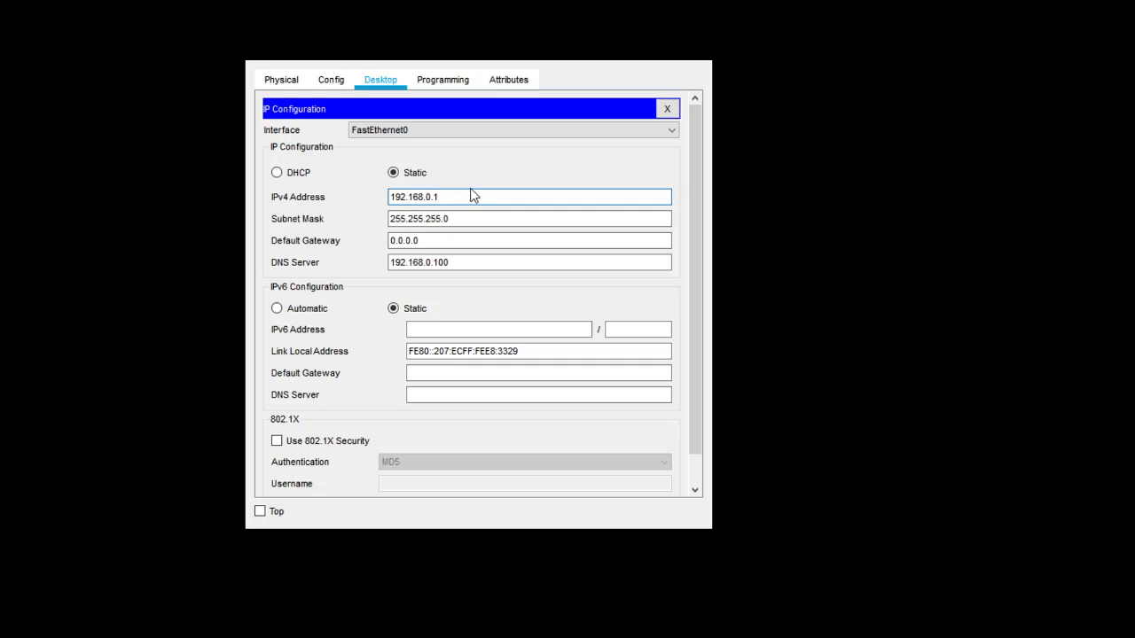
pyautogui.moveTo(456, 199); pyautogui.dragTo(420, 202)
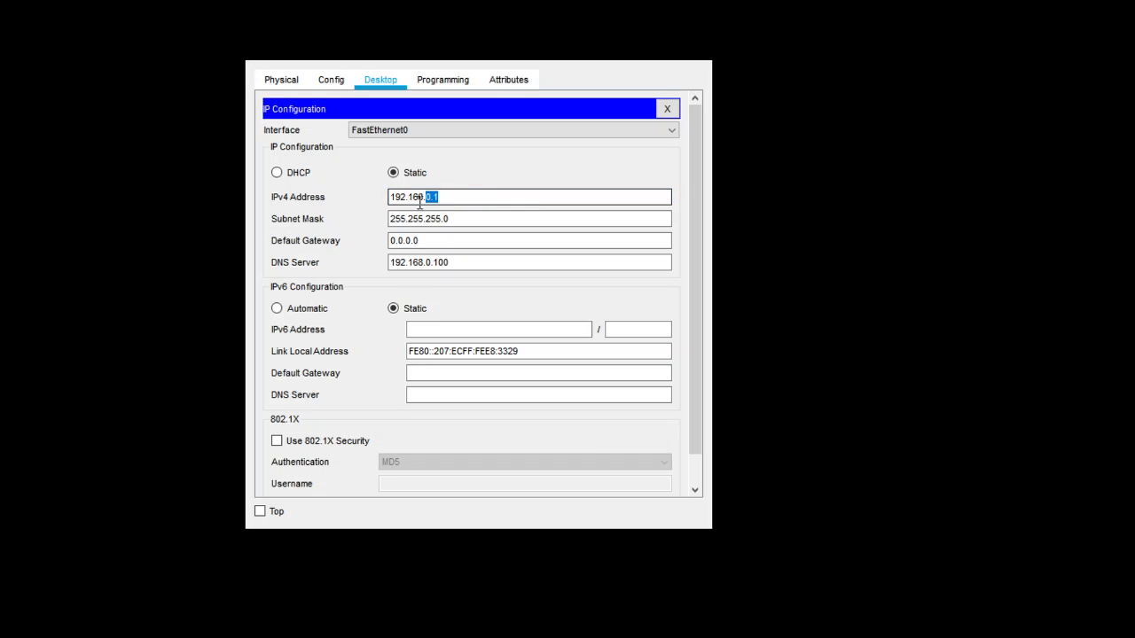
# - Open Server0's FastEthernet0 settings and review its static IPv4 address
pyautogui.click(461, 202)
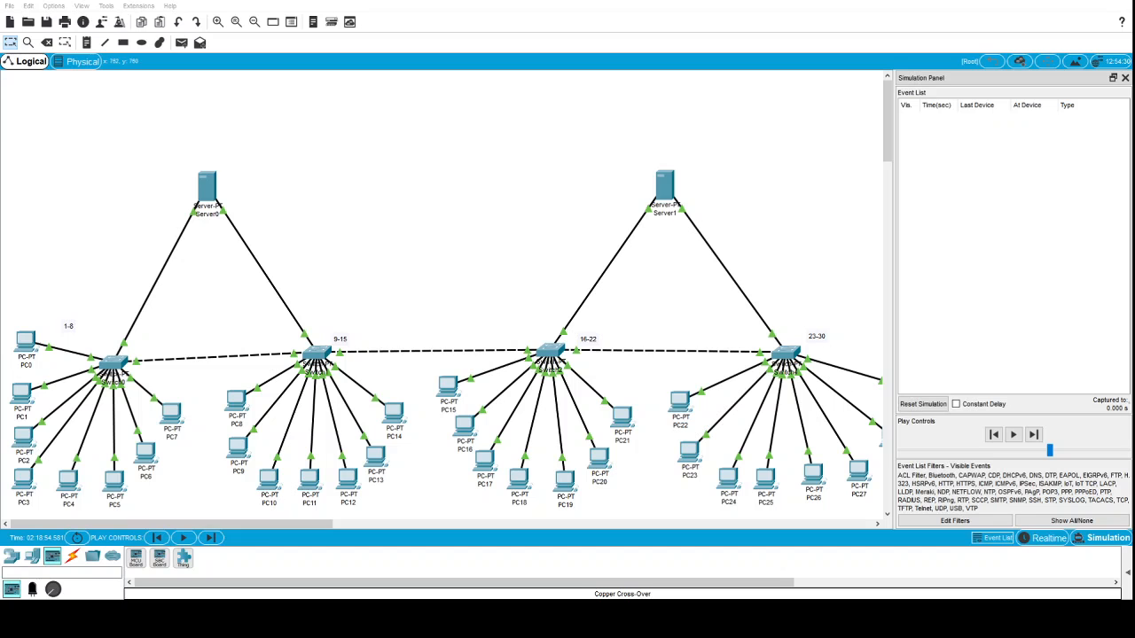
pyautogui.moveTo(304, 524); pyautogui.dragTo(357, 528)
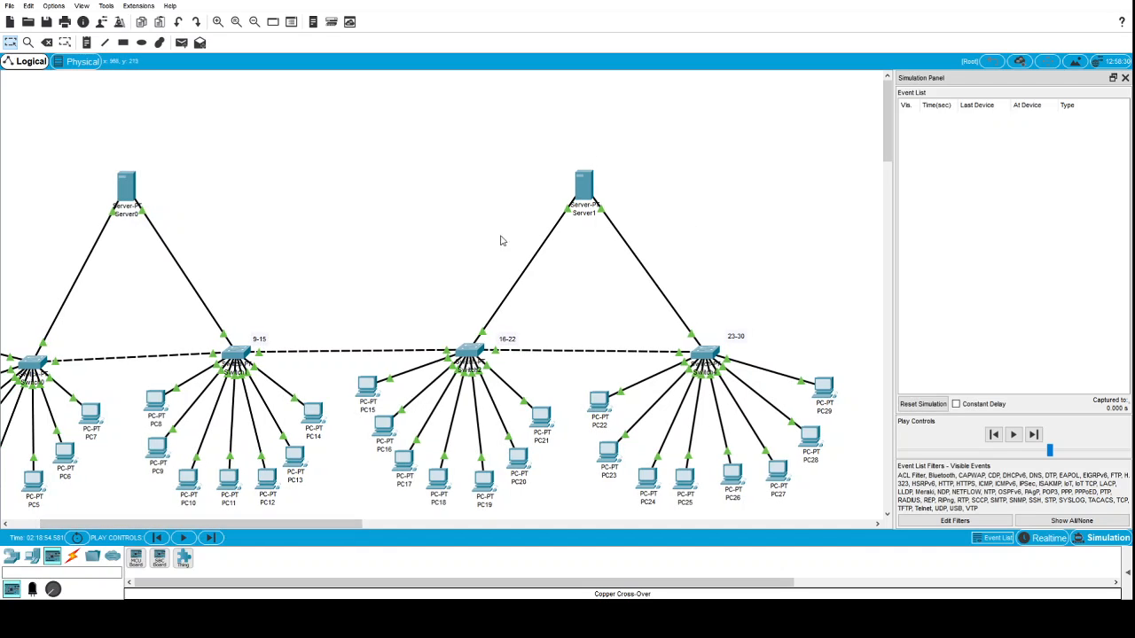
pyautogui.moveTo(268, 524); pyautogui.dragTo(256, 523)
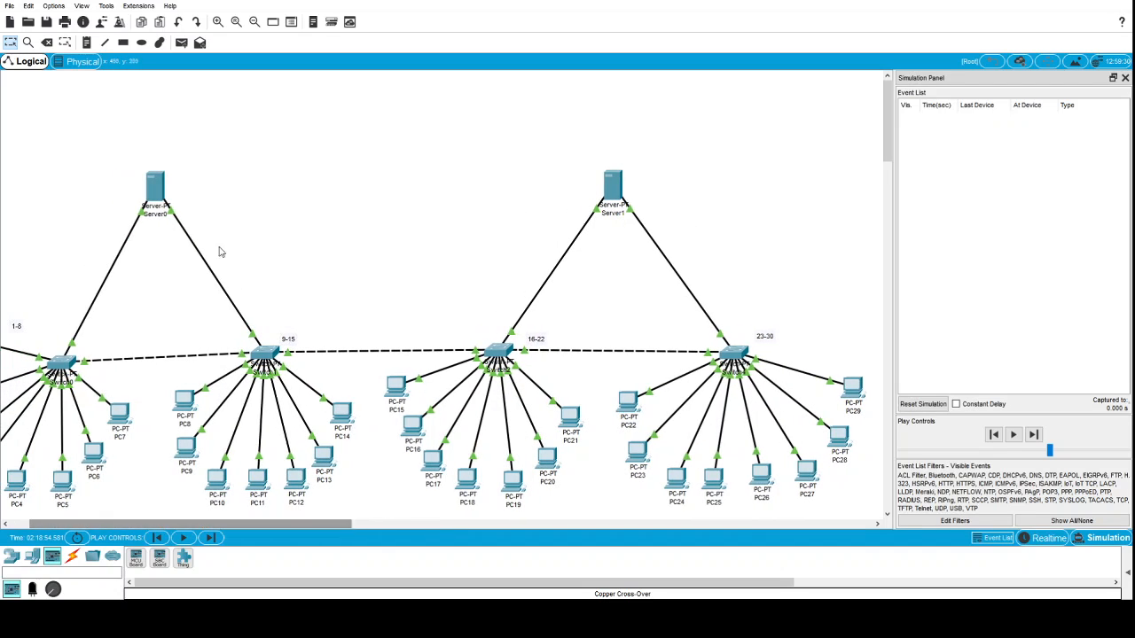
pyautogui.click(159, 190)
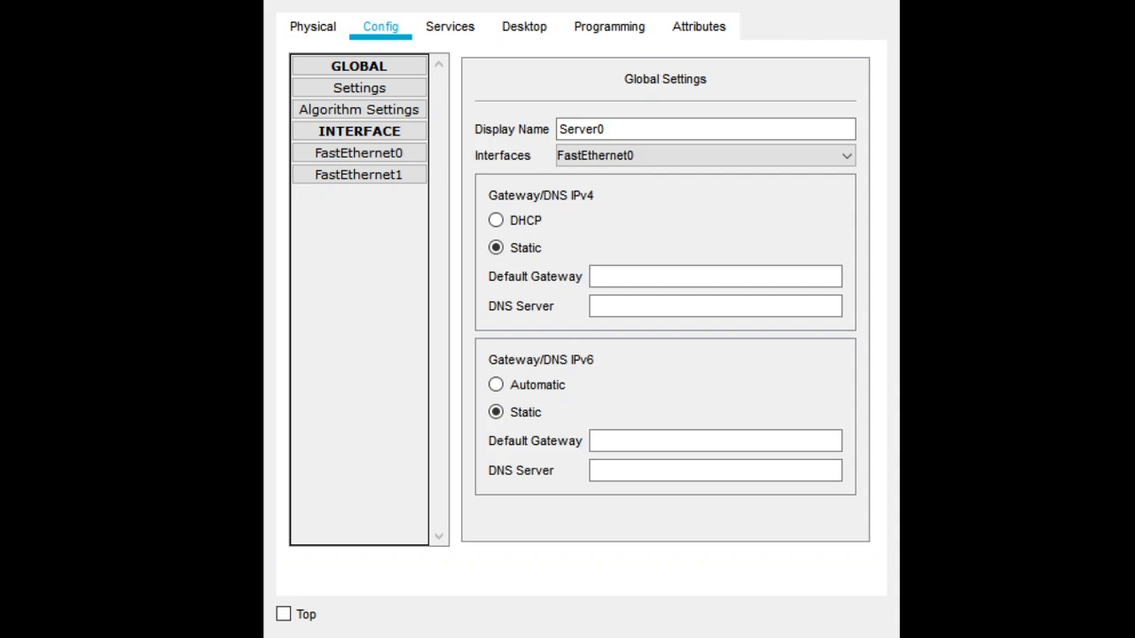
pyautogui.click(393, 152)
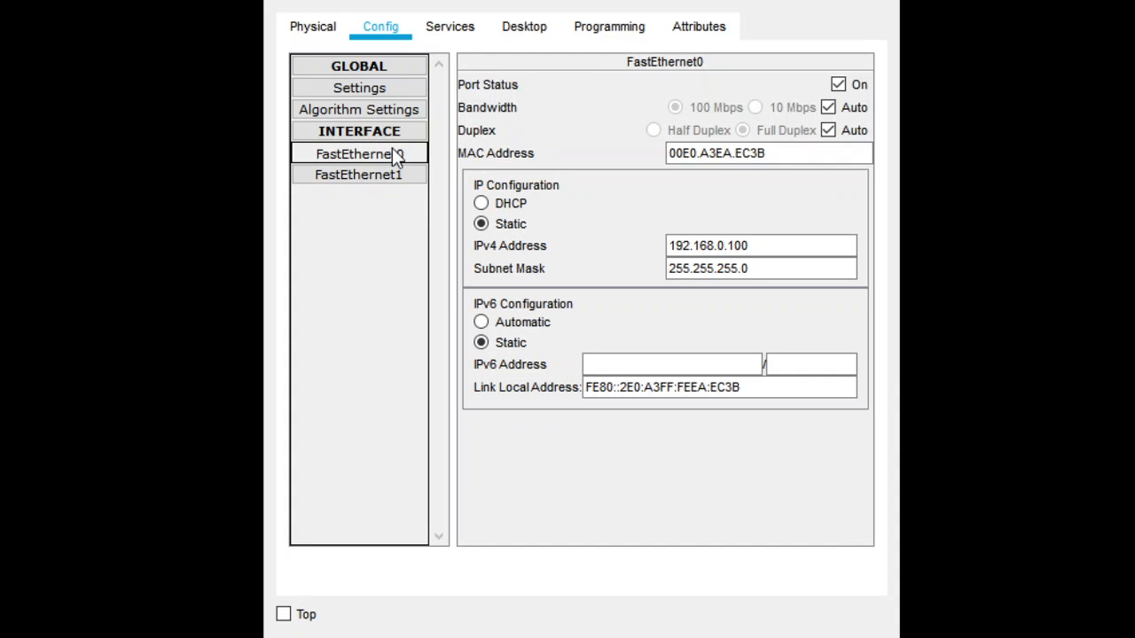
pyautogui.click(816, 245)
pyautogui.moveTo(816, 245); pyautogui.dragTo(613, 233)
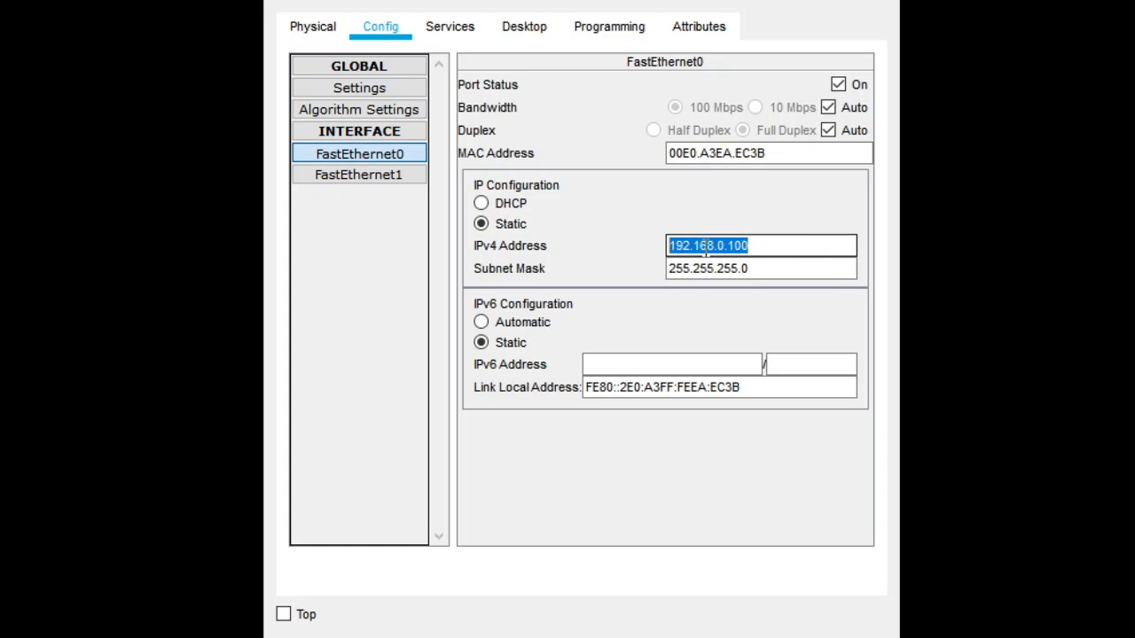
pyautogui.click(821, 251)
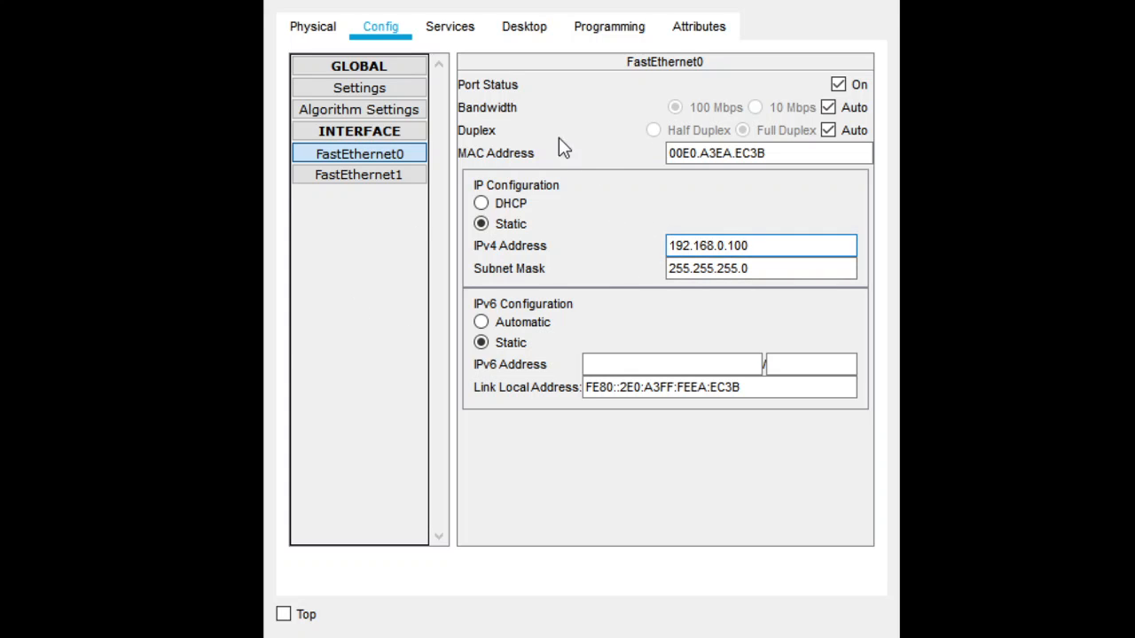
# - Open Server0's DNS service and review the A record for cobadns.com
pyautogui.click(454, 29)
pyautogui.click(443, 29)
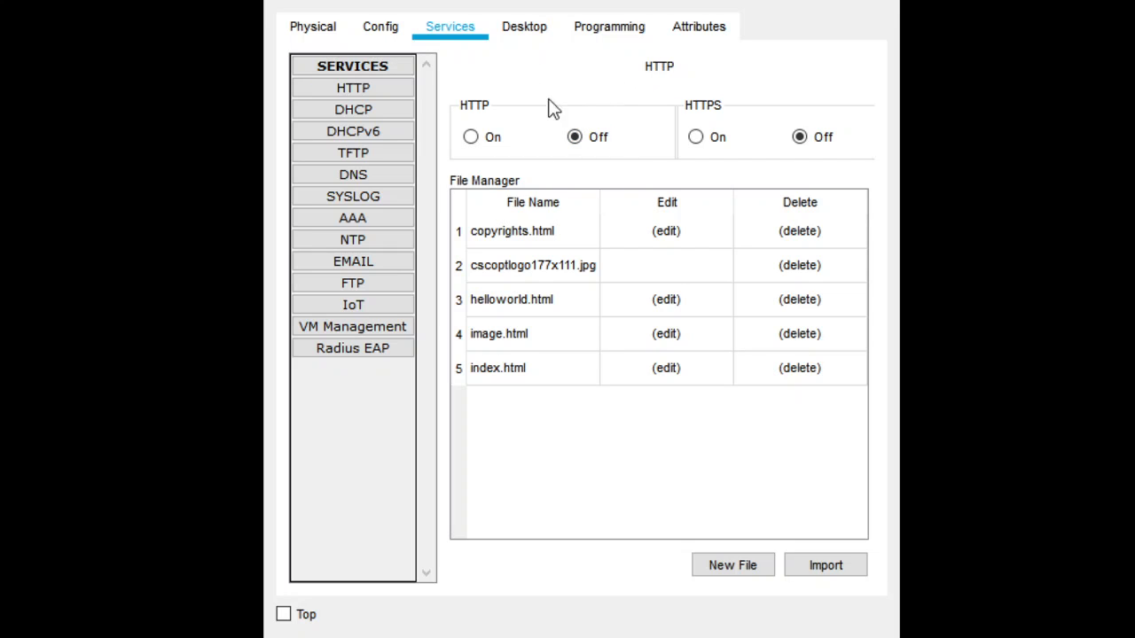
pyautogui.click(412, 173)
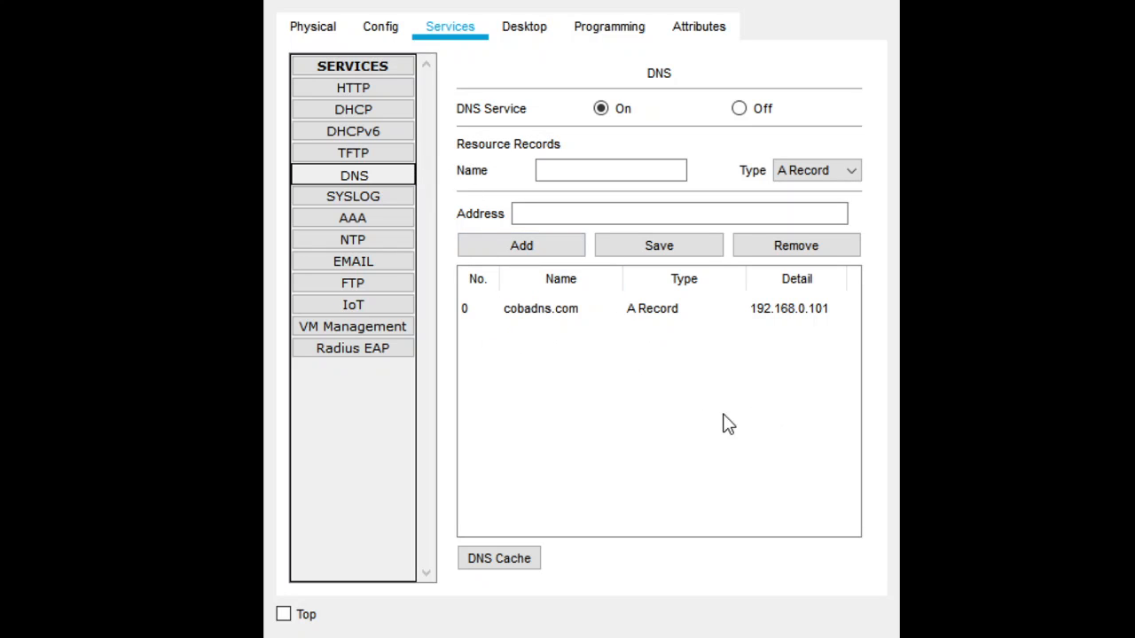
pyautogui.click(543, 309)
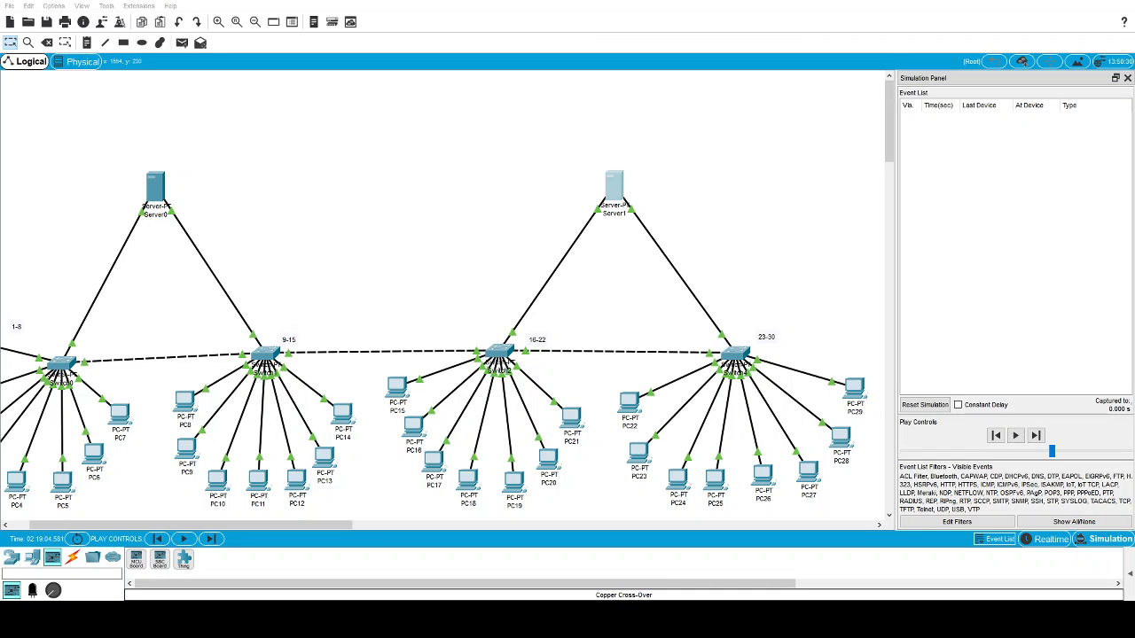
# - Open Server1's FastEthernet0 settings and review its static IPv4 address
pyautogui.click(613, 186)
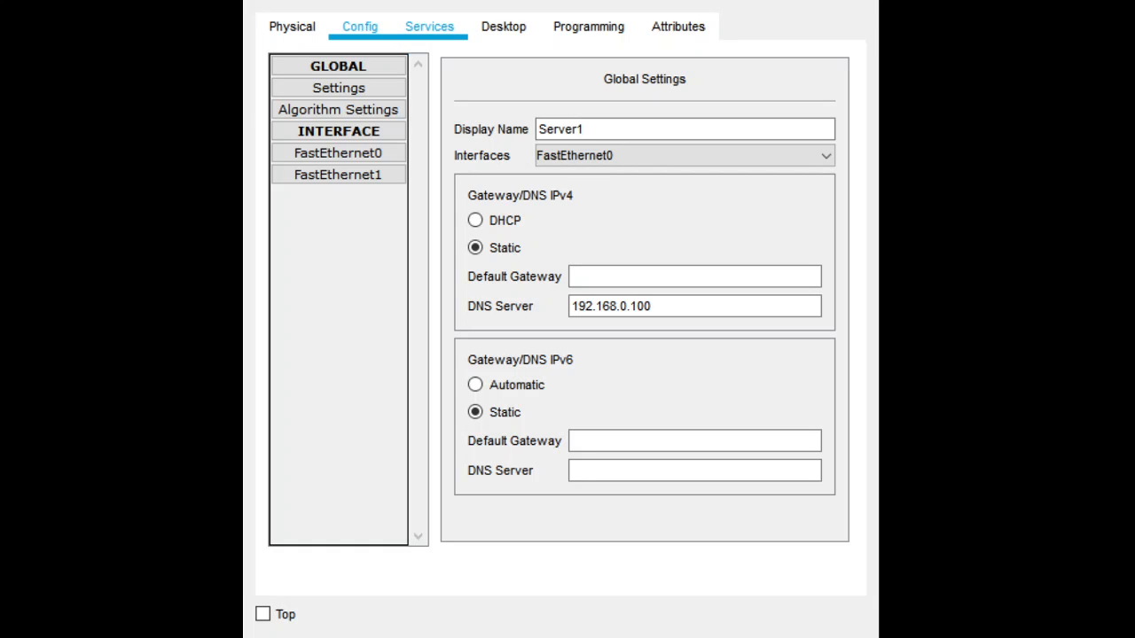
pyautogui.click(376, 157)
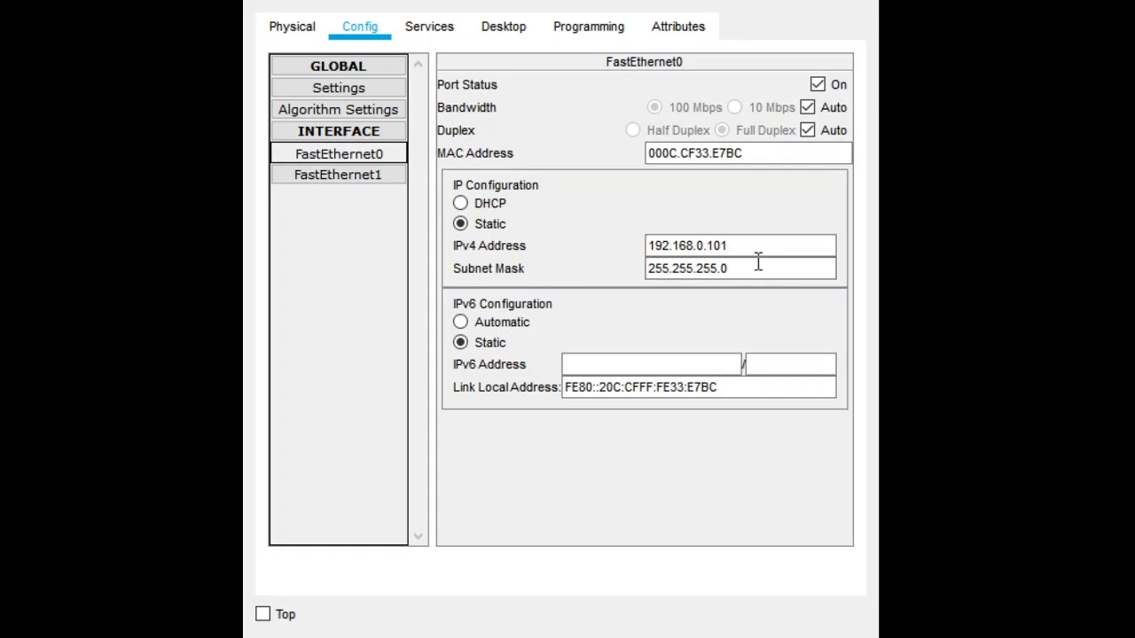
pyautogui.moveTo(783, 246)
pyautogui.mouseDown()
pyautogui.moveTo(600, 245)
pyautogui.moveTo(800, 246)
pyautogui.mouseUp()
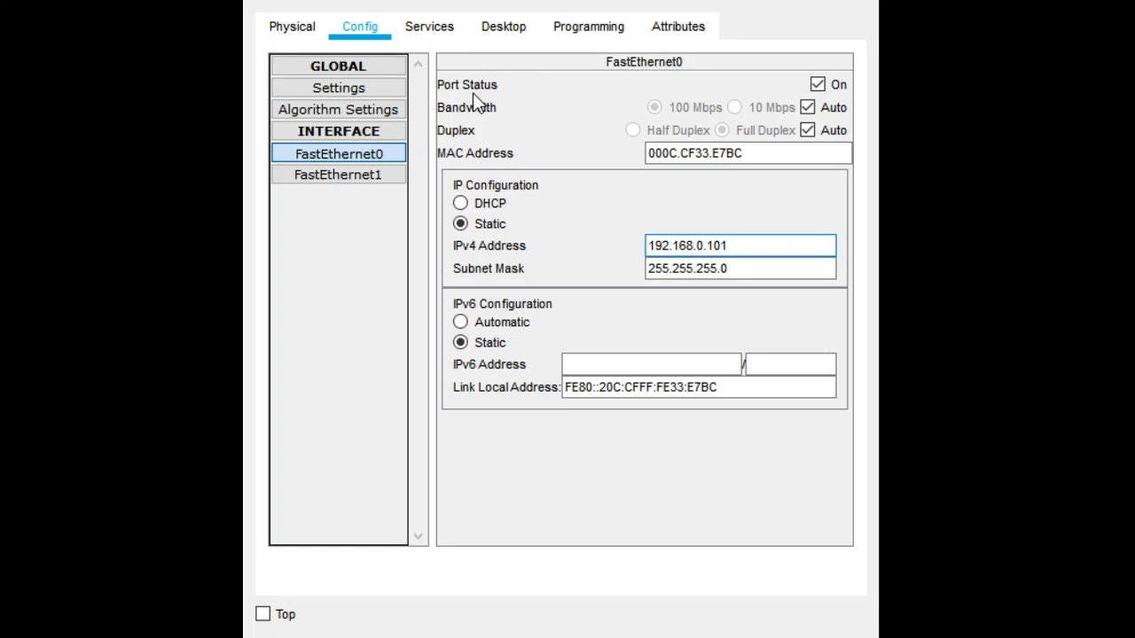
pyautogui.moveTo(774, 249); pyautogui.dragTo(639, 250)
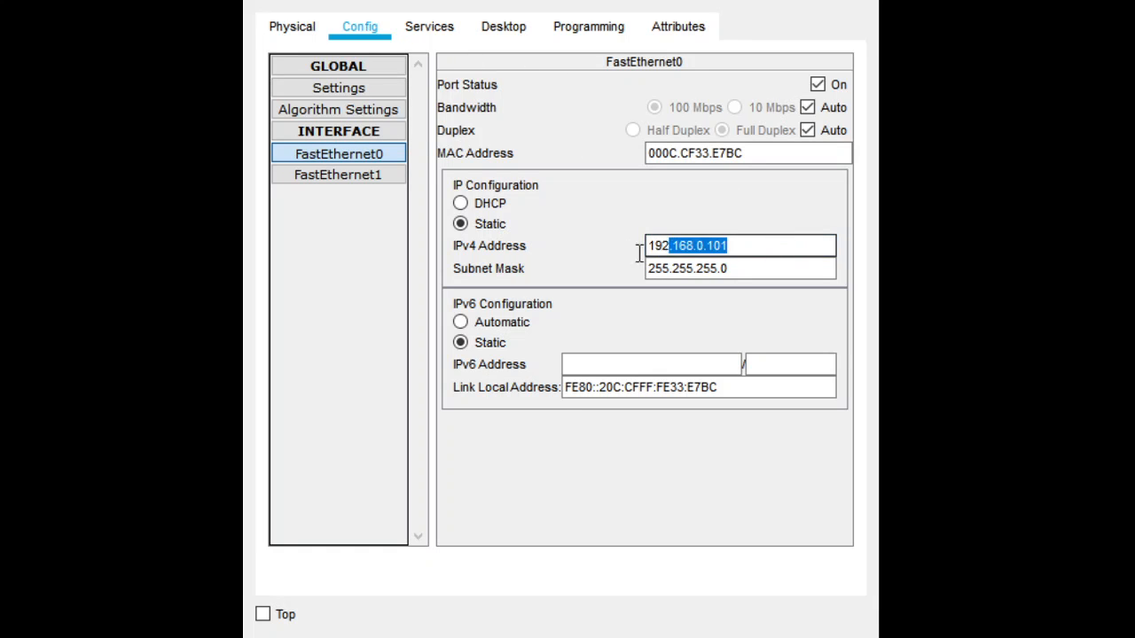
pyautogui.click(760, 247)
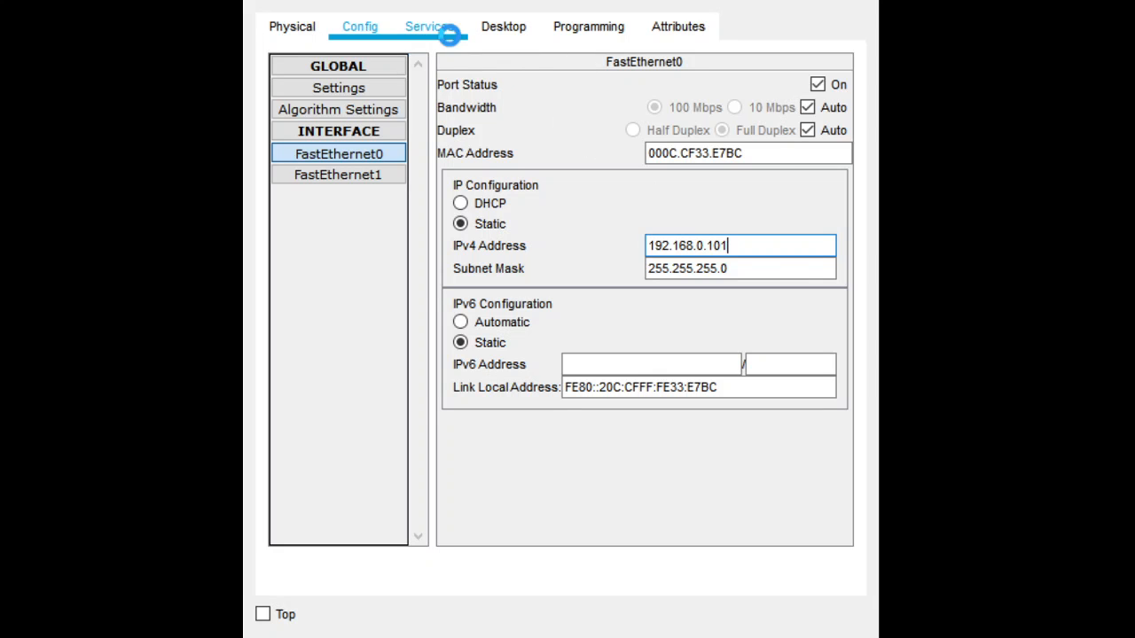
pyautogui.click(449, 35)
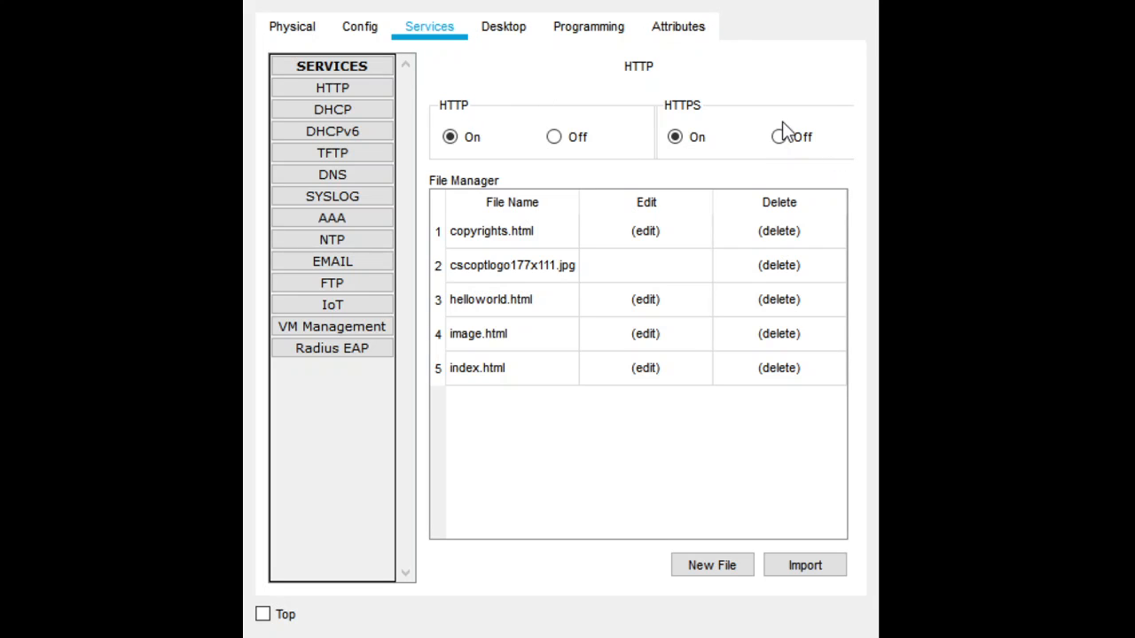
pyautogui.click(372, 184)
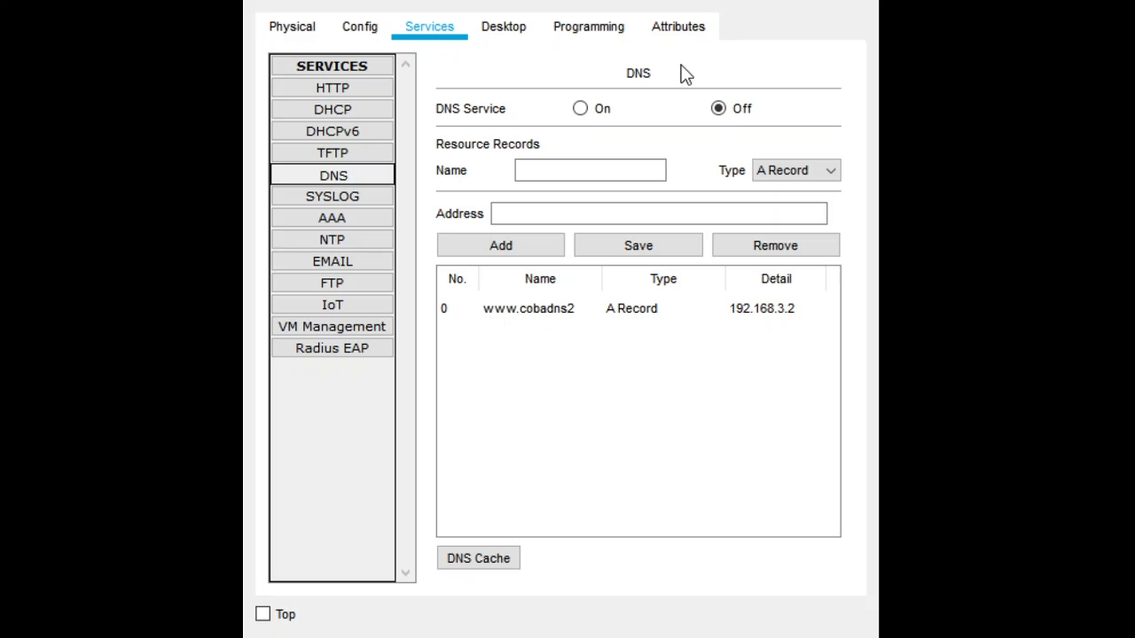
pyautogui.click(726, 316)
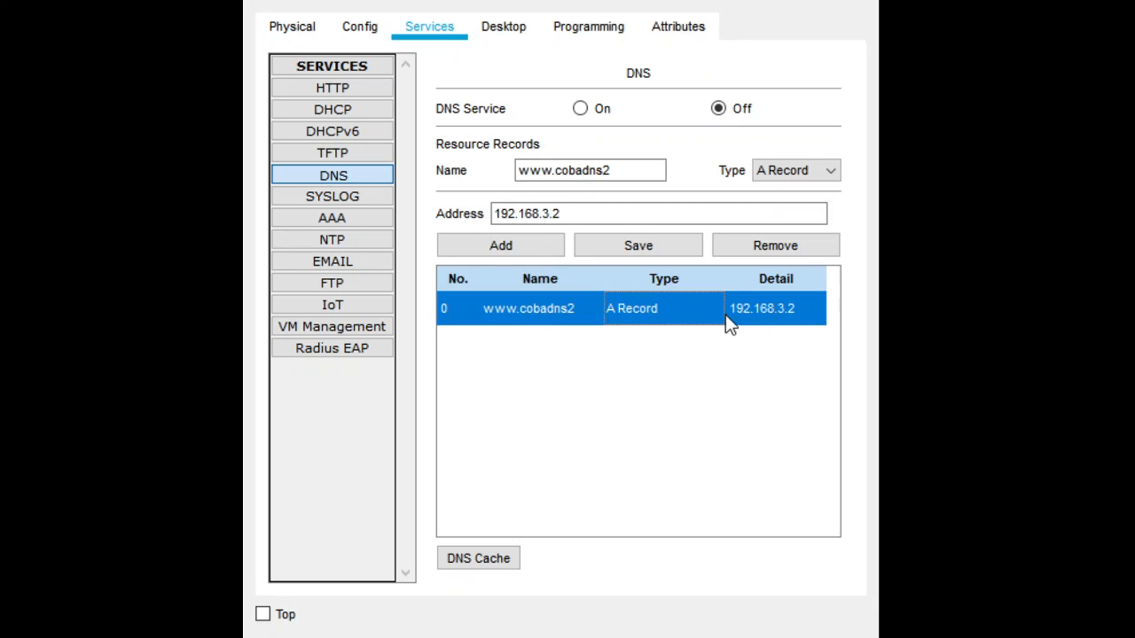
pyautogui.click(811, 252)
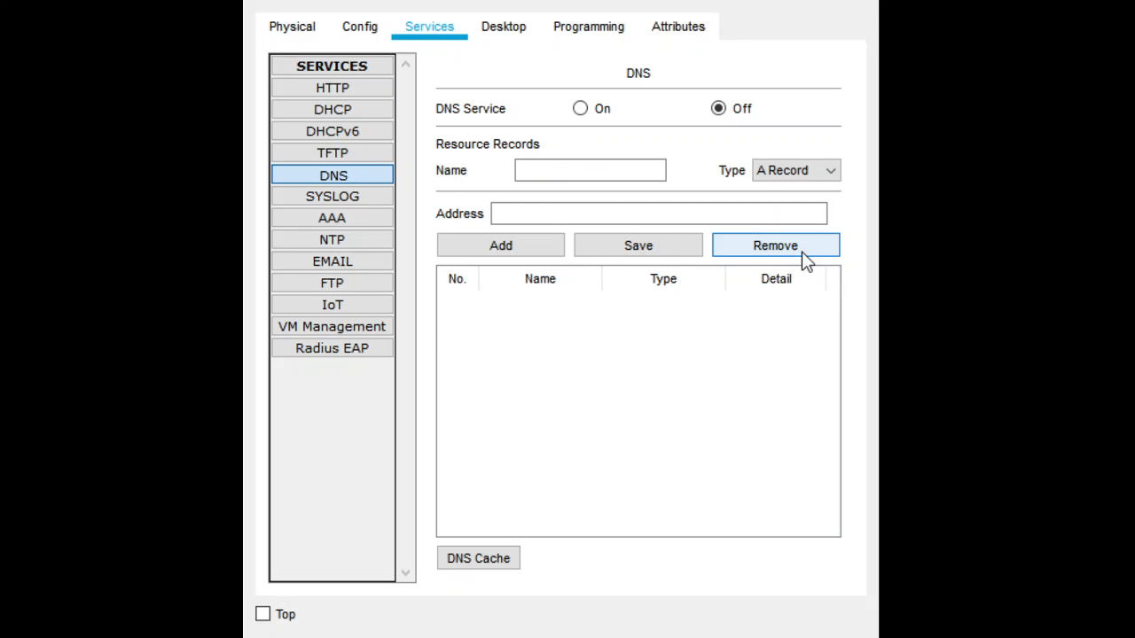
pyautogui.click(357, 91)
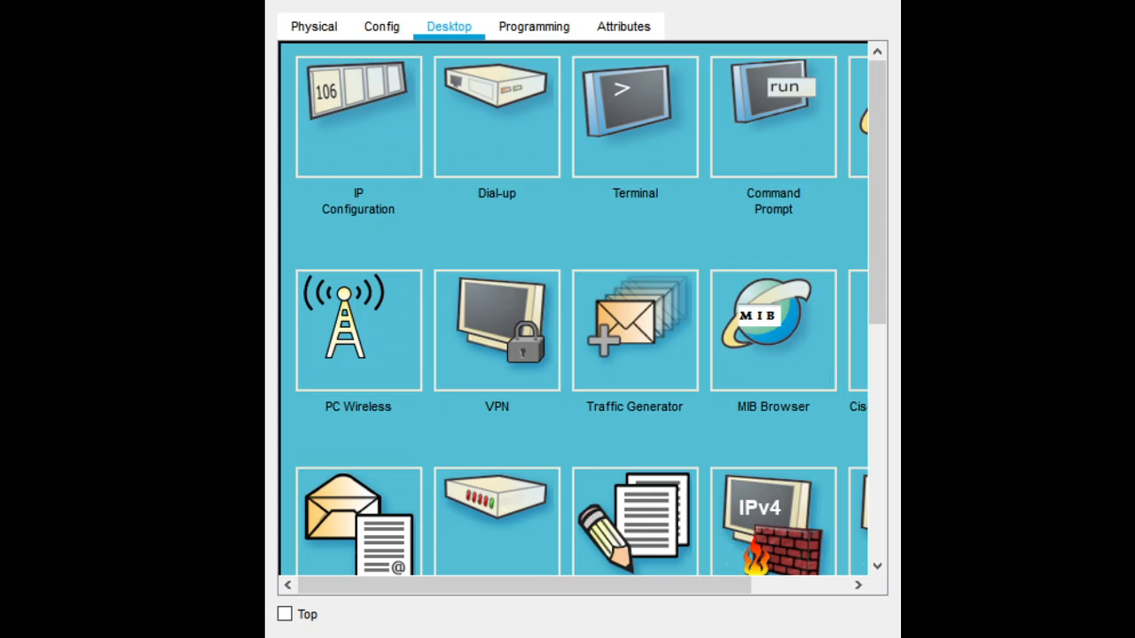
# - Request cobadns.com from PC0's web browser
pyautogui.moveTo(599, 586); pyautogui.dragTo(697, 608)
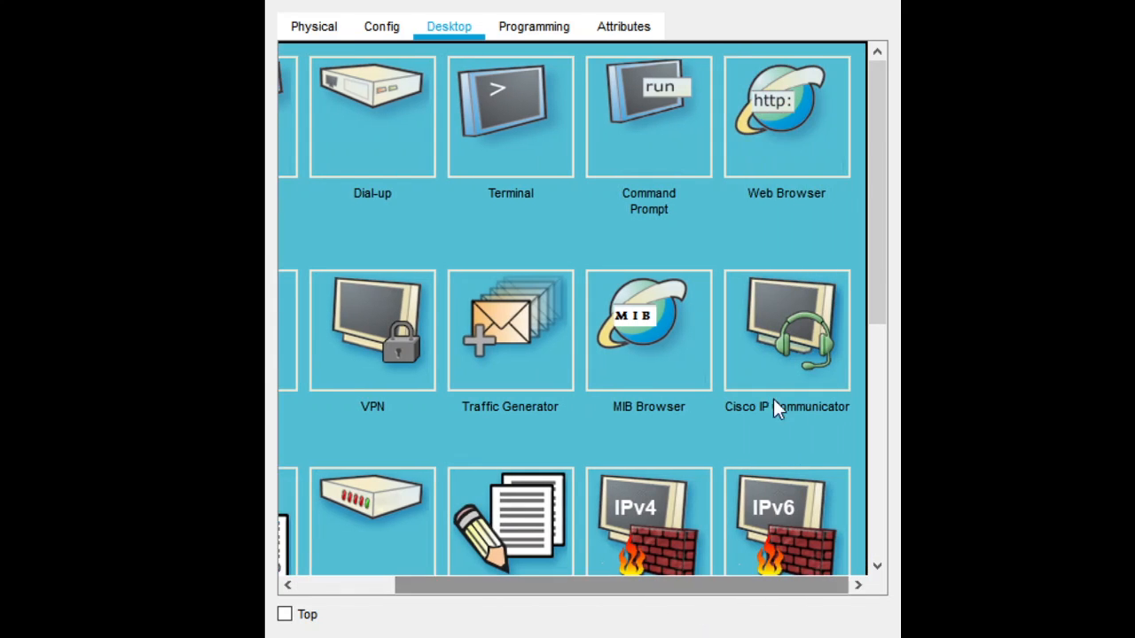
pyautogui.click(790, 110)
pyautogui.click(616, 96)
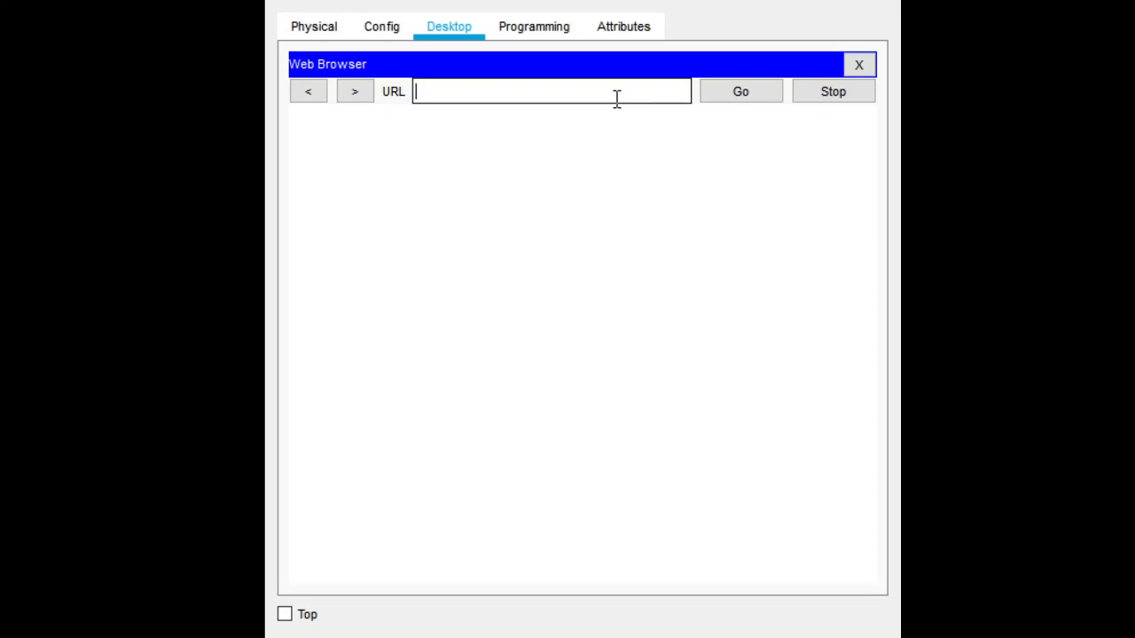
pyautogui.write('cobadns.com')
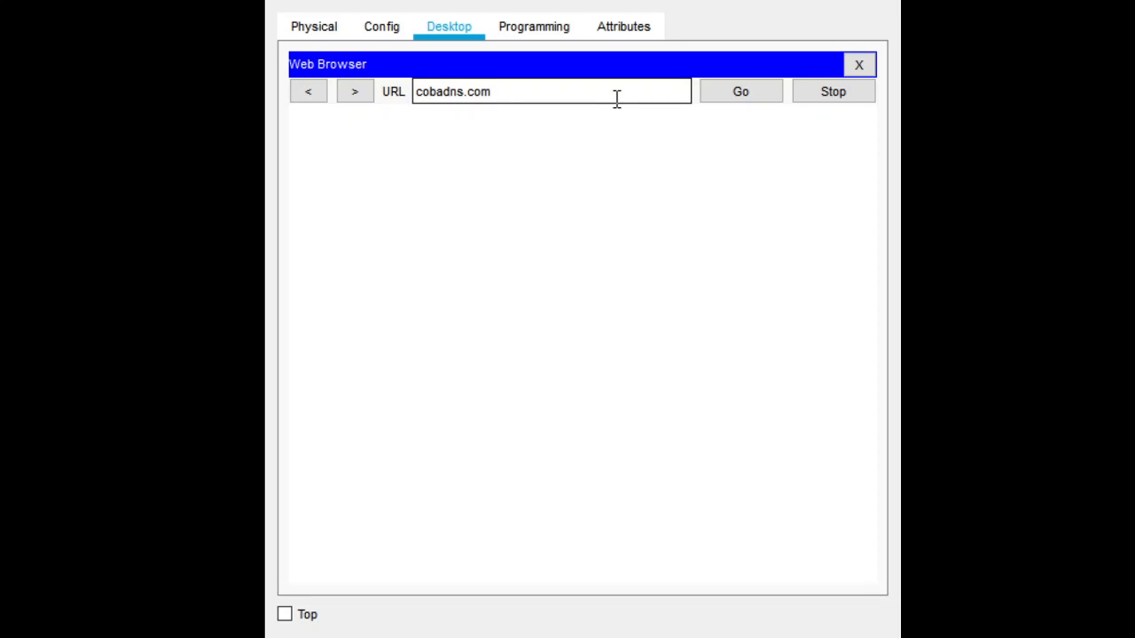
pyautogui.click(725, 92)
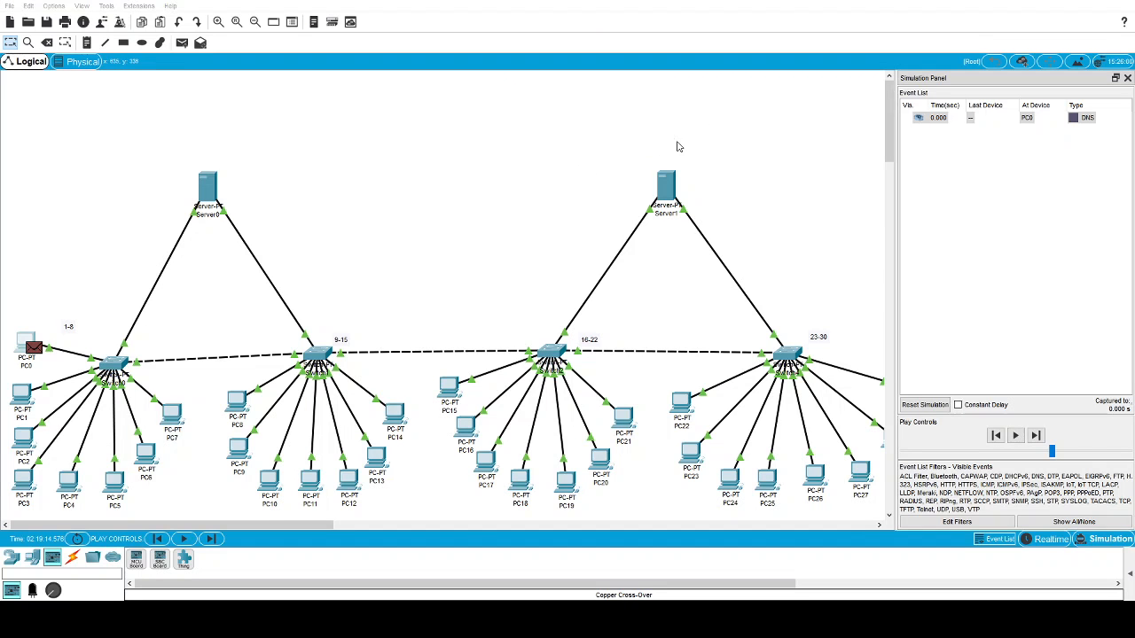
# - Widen the simulation panel and examine the DNS event at PC0 in the event list
pyautogui.moveTo(2, 305); pyautogui.dragTo(51, 263)
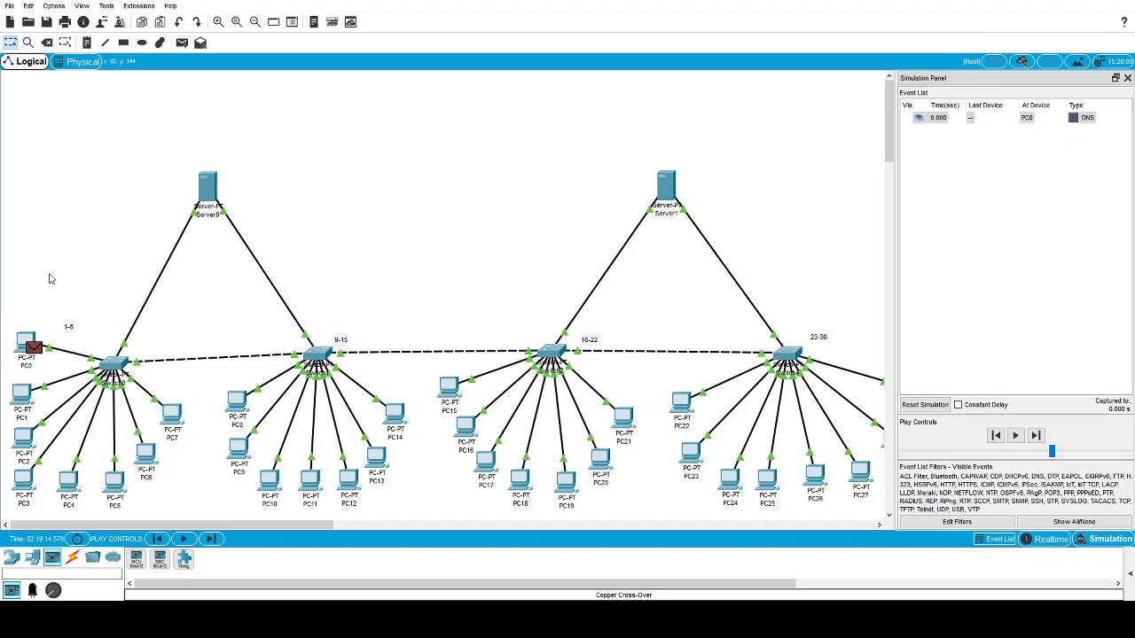
pyautogui.click(935, 118)
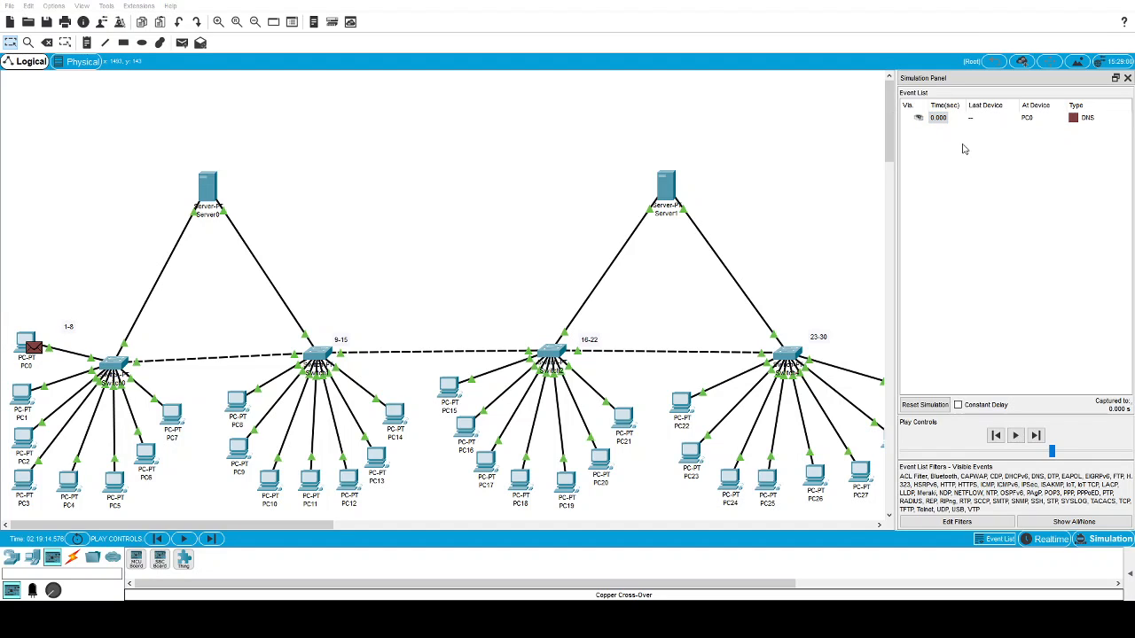
pyautogui.click(725, 137)
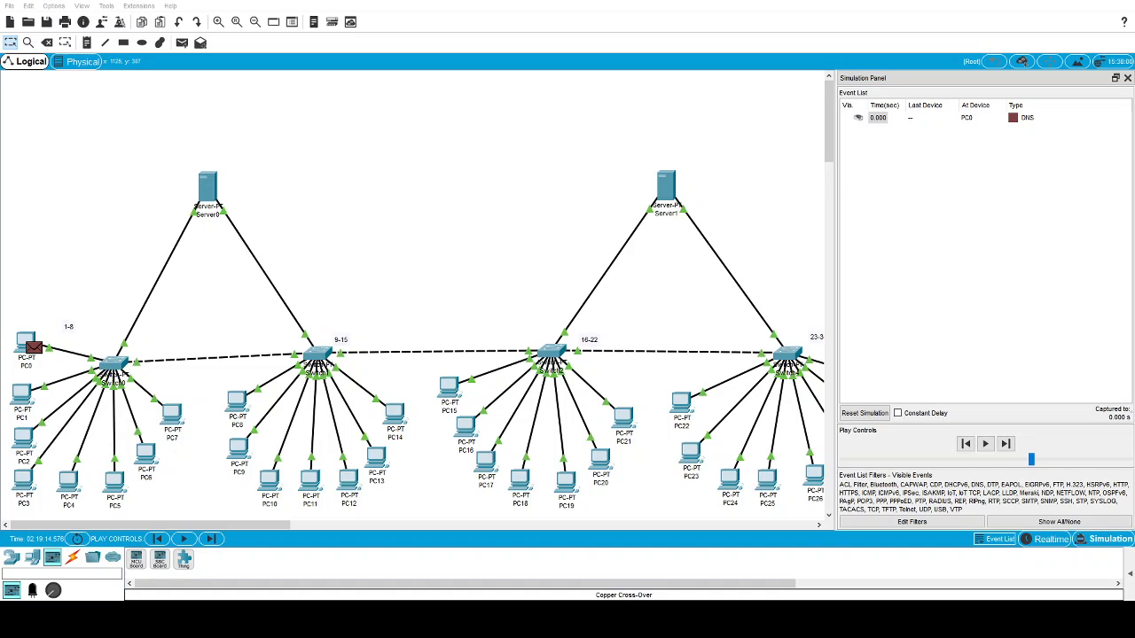
pyautogui.moveTo(858, 118); pyautogui.dragTo(1064, 162)
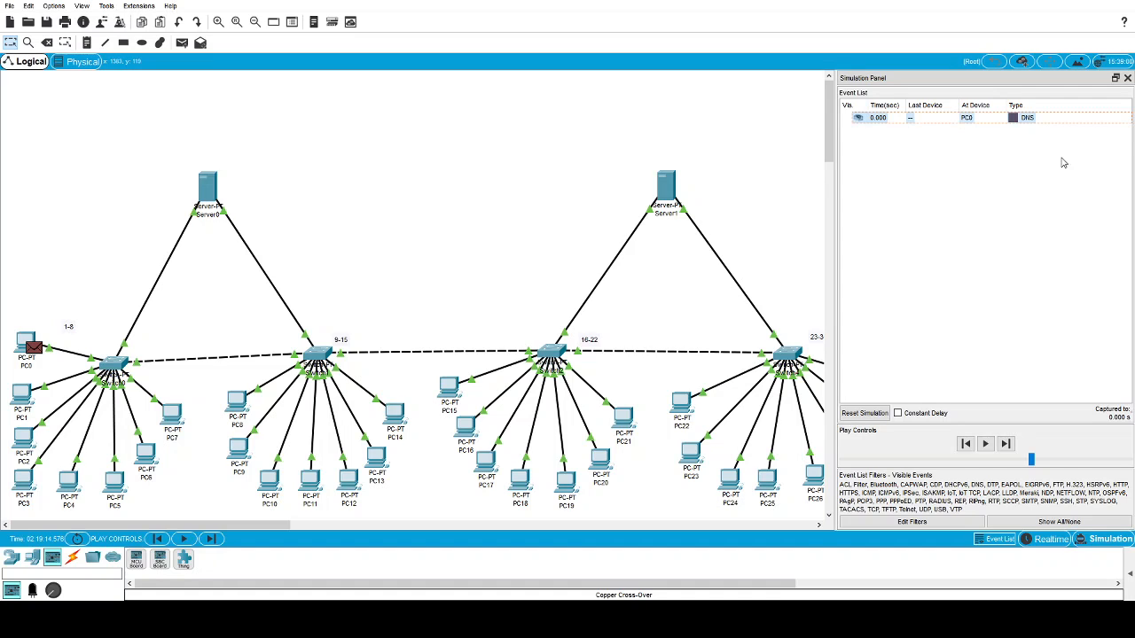
pyautogui.click(1034, 120)
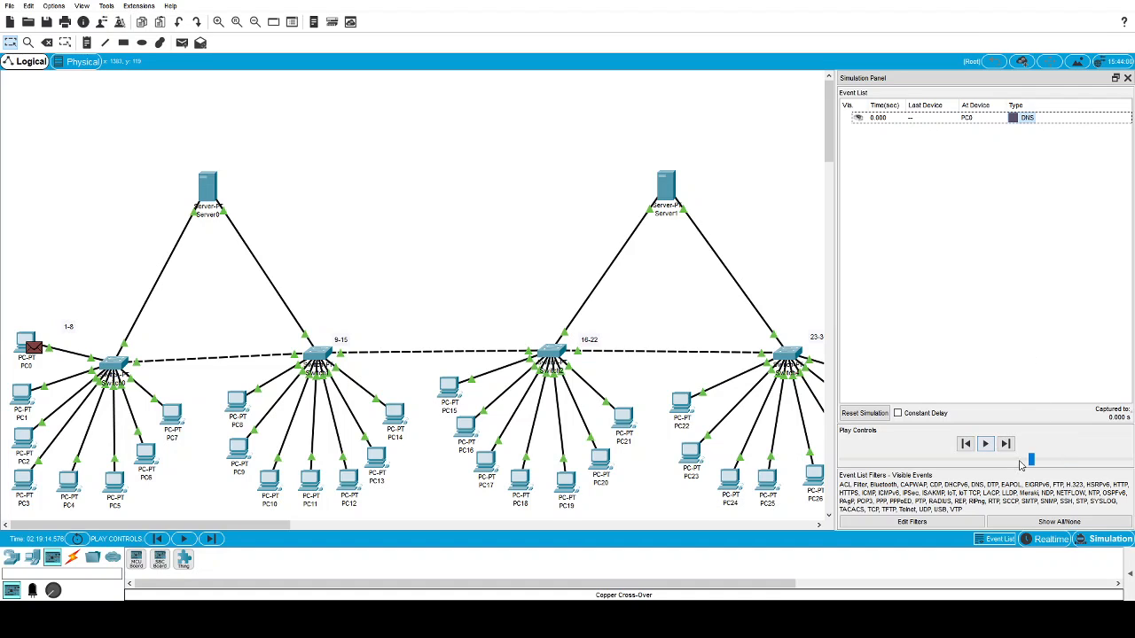
# - Play the simulation of PC0's web request, starting slowly and speeding it up along the way, and pause it with the TCP packet at Server1
pyautogui.moveTo(1032, 461); pyautogui.dragTo(921, 462)
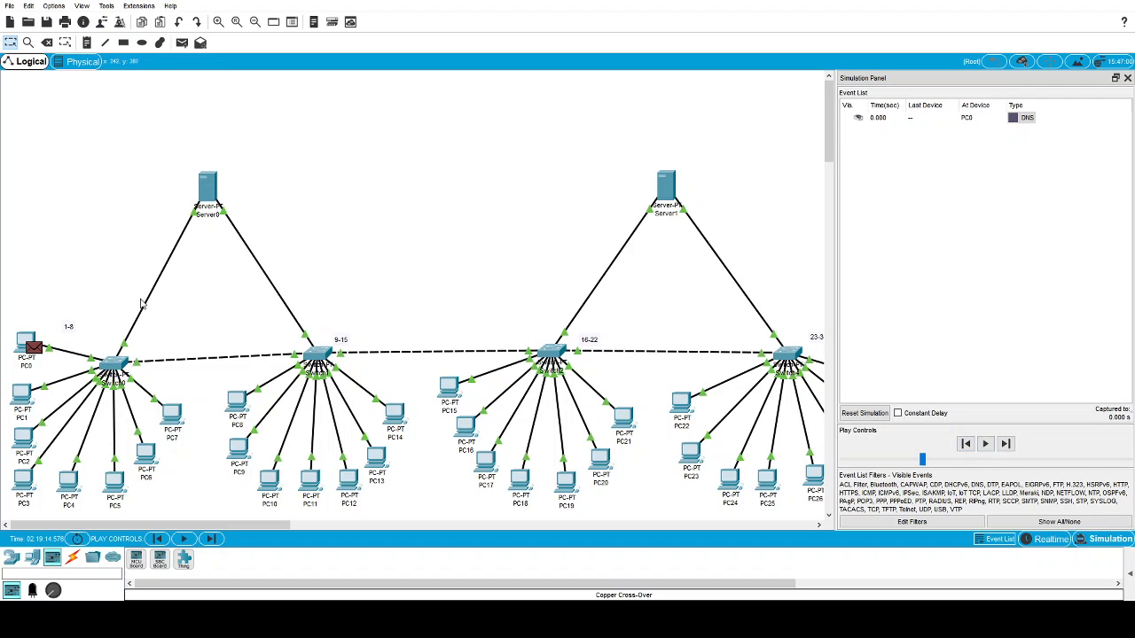
pyautogui.moveTo(92, 313)
pyautogui.mouseDown()
pyautogui.moveTo(135, 381)
pyautogui.moveTo(258, 129)
pyautogui.moveTo(158, 174)
pyautogui.moveTo(129, 262)
pyautogui.moveTo(474, 345)
pyautogui.moveTo(764, 341)
pyautogui.moveTo(754, 221)
pyautogui.moveTo(576, 292)
pyautogui.moveTo(112, 303)
pyautogui.mouseUp()
pyautogui.click(985, 445)
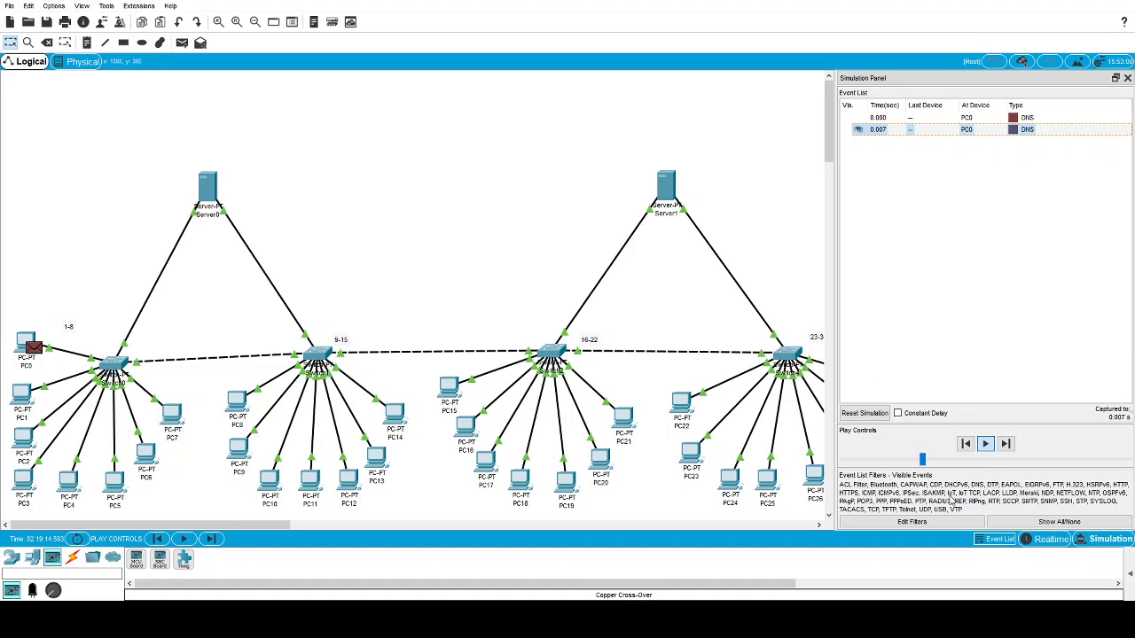
pyautogui.moveTo(970, 467); pyautogui.dragTo(1051, 463)
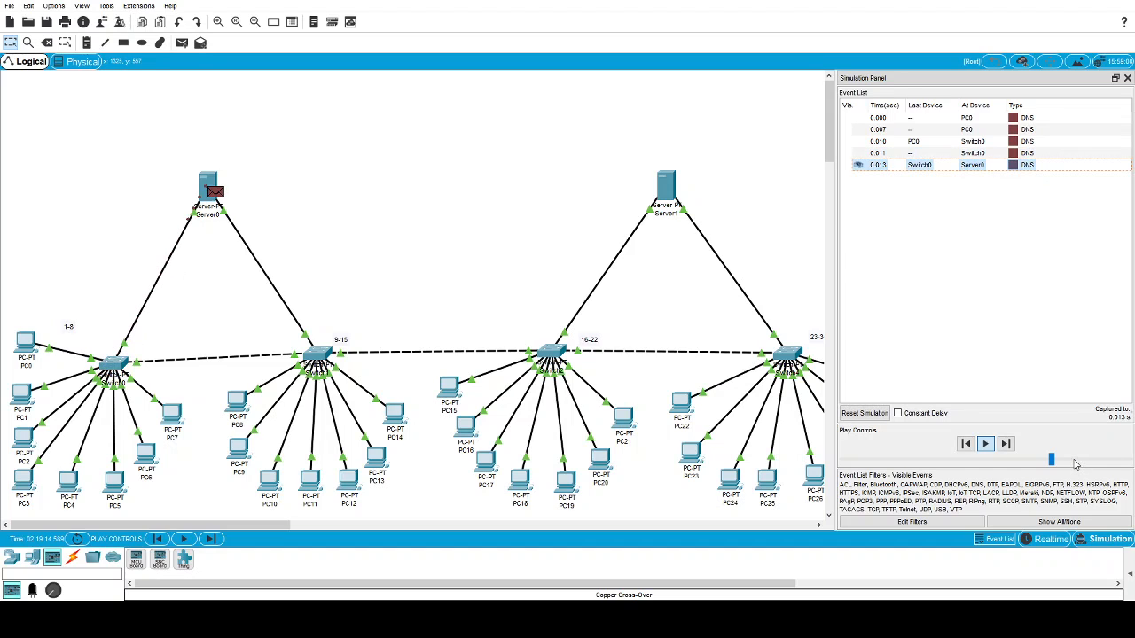
pyautogui.click(1079, 460)
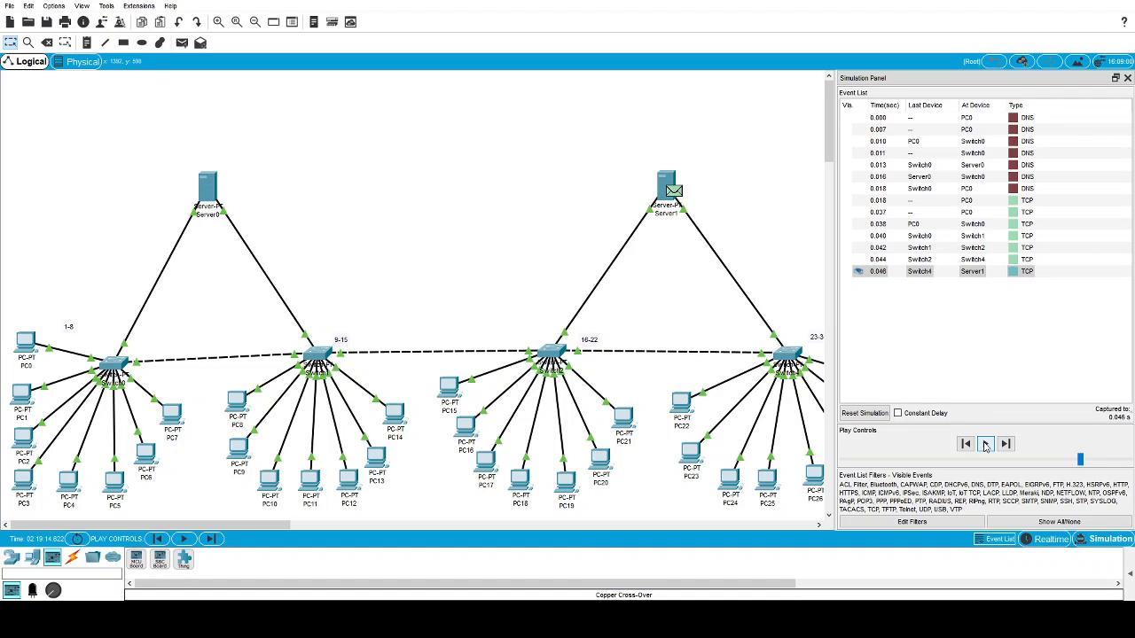
pyautogui.click(984, 445)
# - Examine the first TCP event at PC0 and the TCP events that follow it in the event list
pyautogui.click(1061, 205)
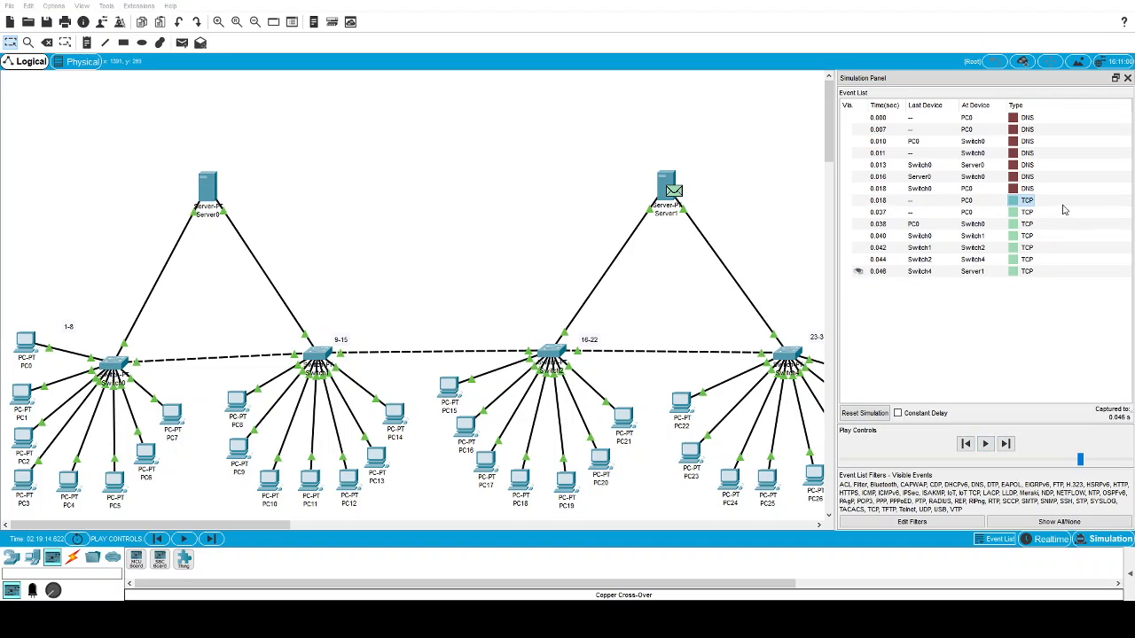
pyautogui.click(1061, 201)
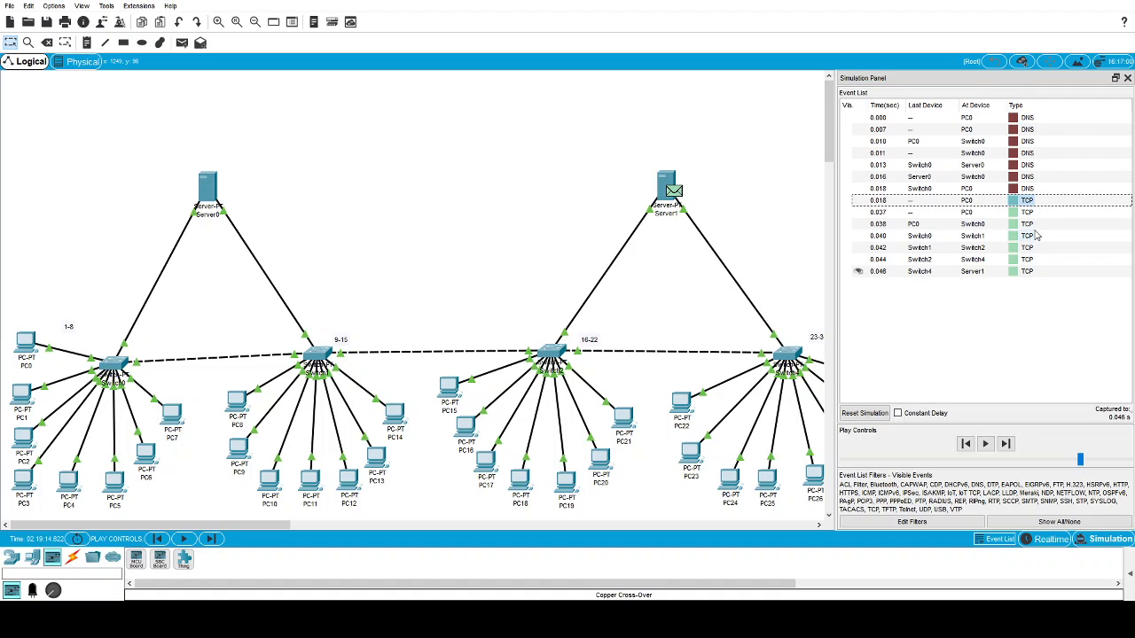
# - Examine the DNS events in the event list, from the first one at PC0 to the last one back at PC0
pyautogui.click(987, 120)
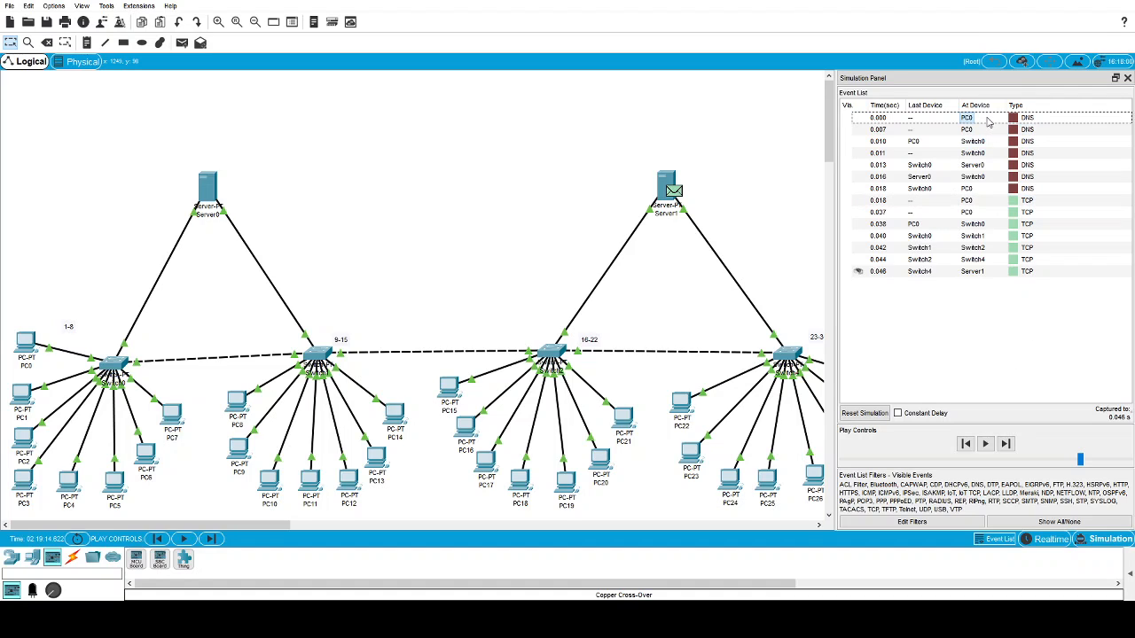
pyautogui.click(1043, 119)
pyautogui.press('Down')
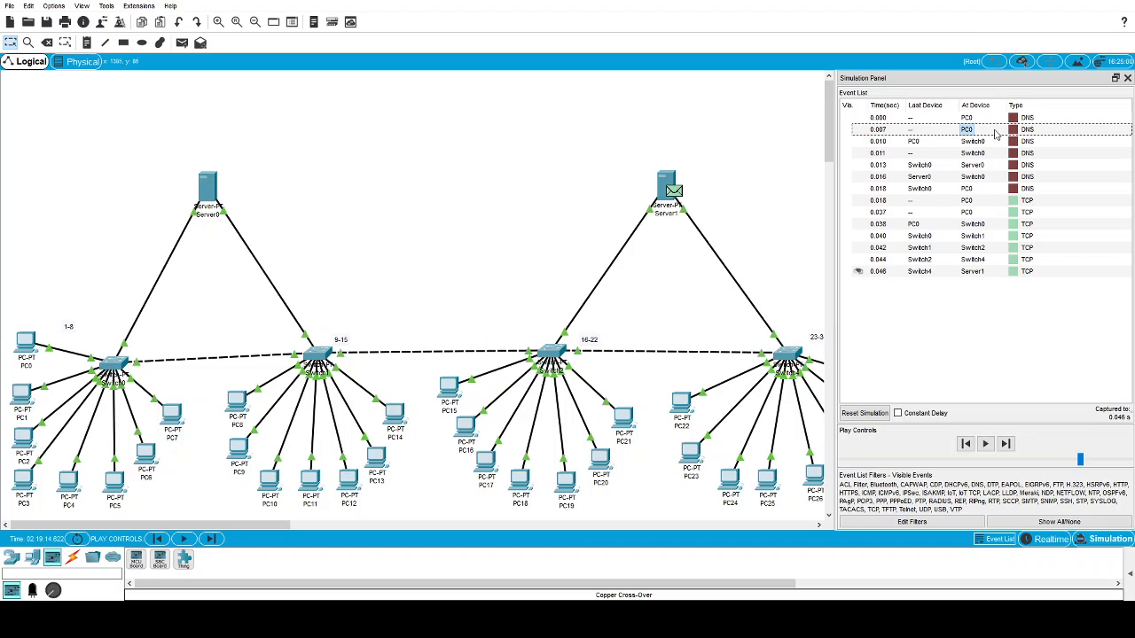
pyautogui.press('Down')
pyautogui.press('Down')
pyautogui.press('Down')
pyautogui.press('Down')
pyautogui.press('Down')
pyautogui.press('Down')
pyautogui.press('Down')
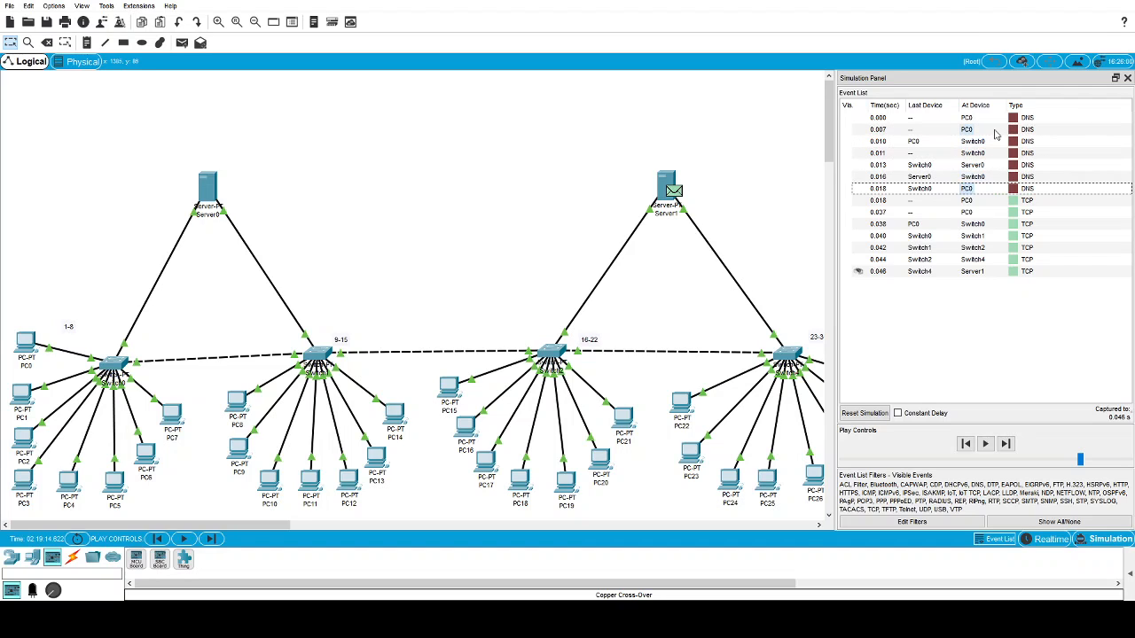
# - Trace the DNS query in the event list between PC0, Switch0 and Server0, ending on the event at Server0
pyautogui.press('Up')
pyautogui.press('Up')
pyautogui.press('Up')
pyautogui.press('Up')
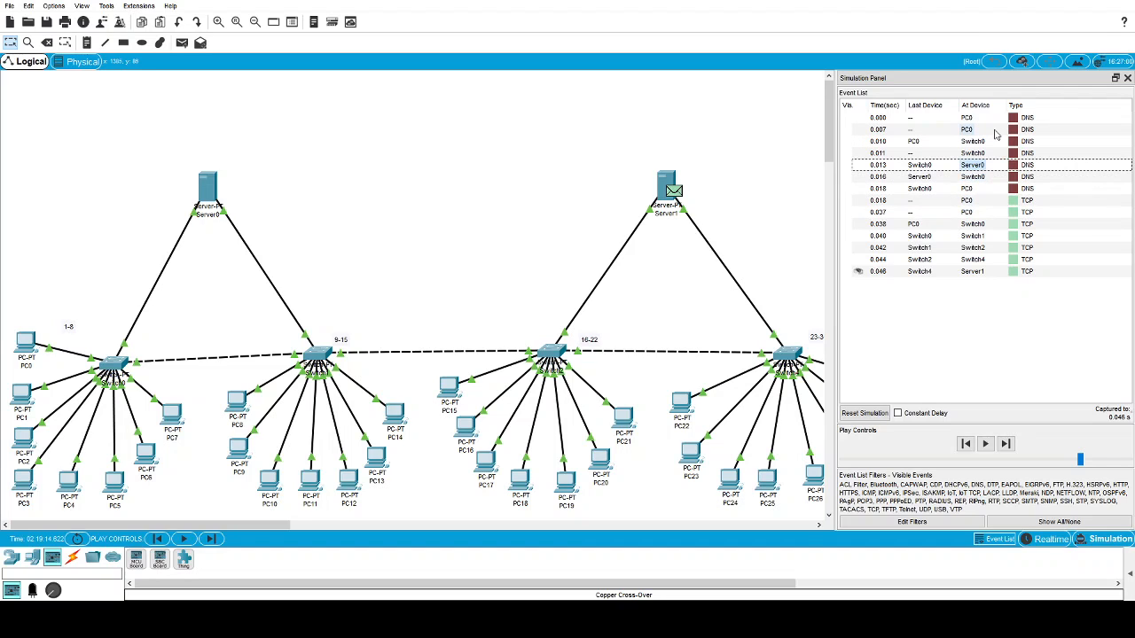
pyautogui.press('Up')
pyautogui.press('Up')
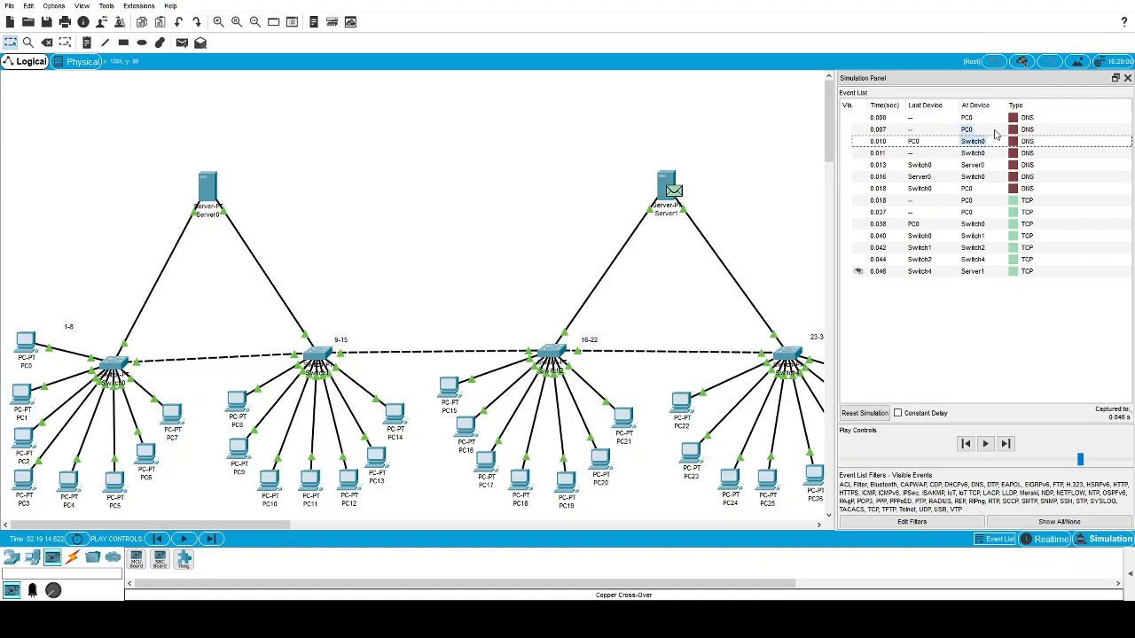
pyautogui.press('Up')
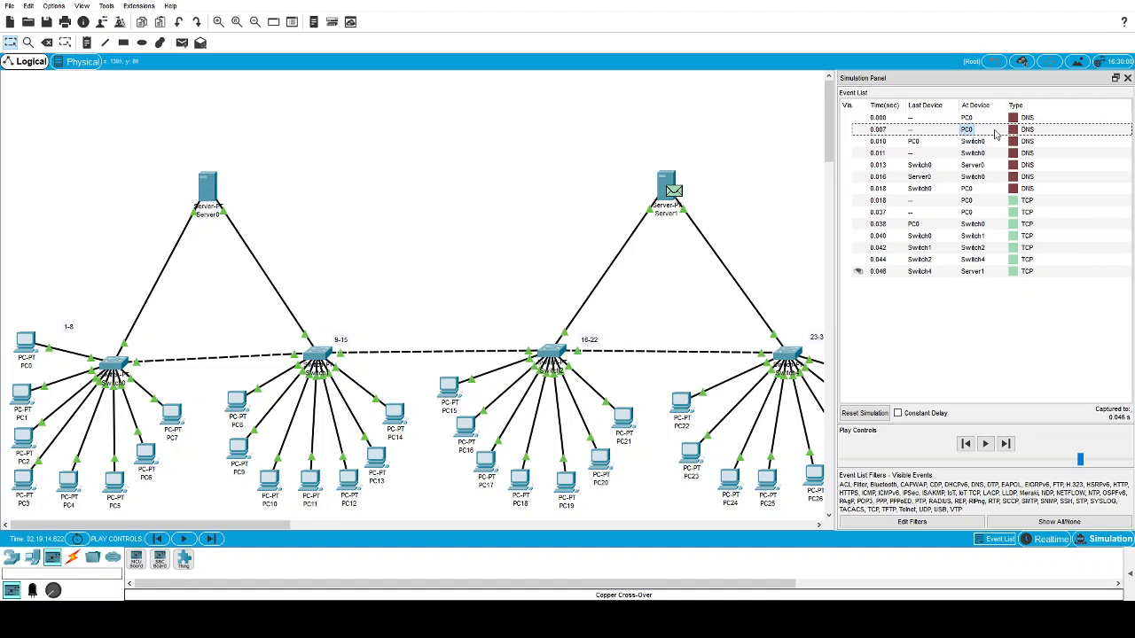
pyautogui.press('Down')
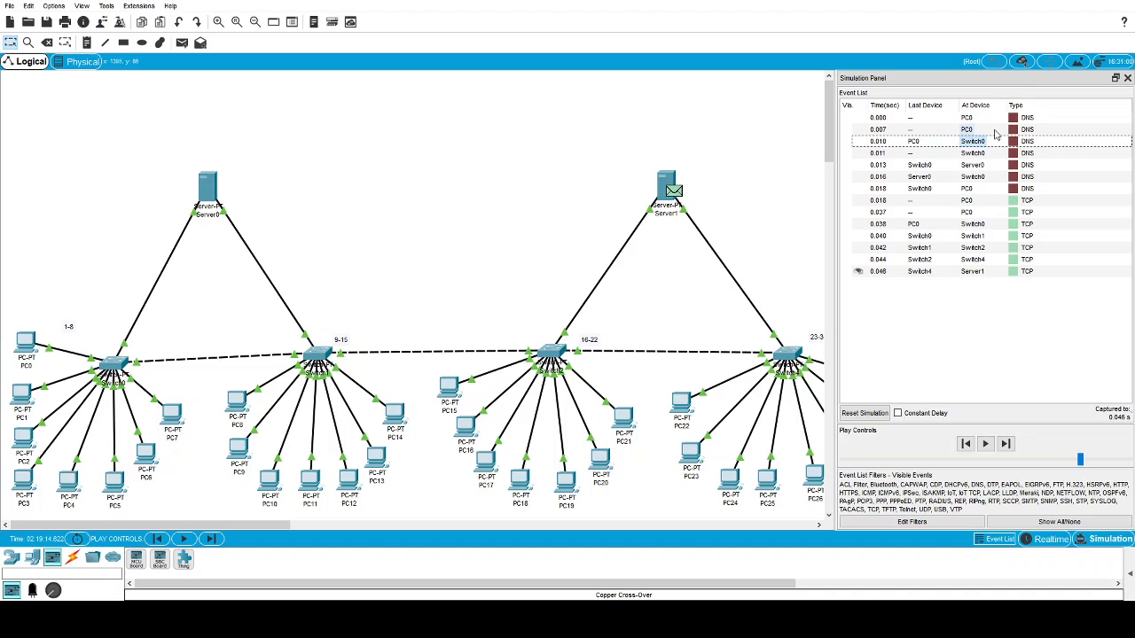
pyautogui.press('Down')
pyautogui.press('Down')
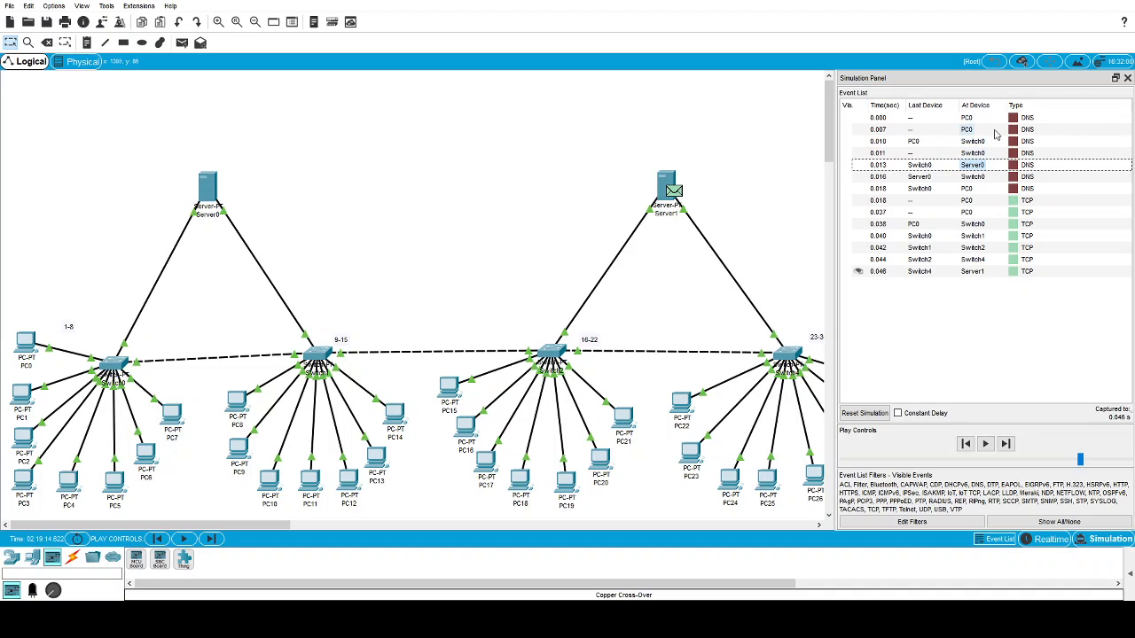
pyautogui.press('Up')
pyautogui.press('Up')
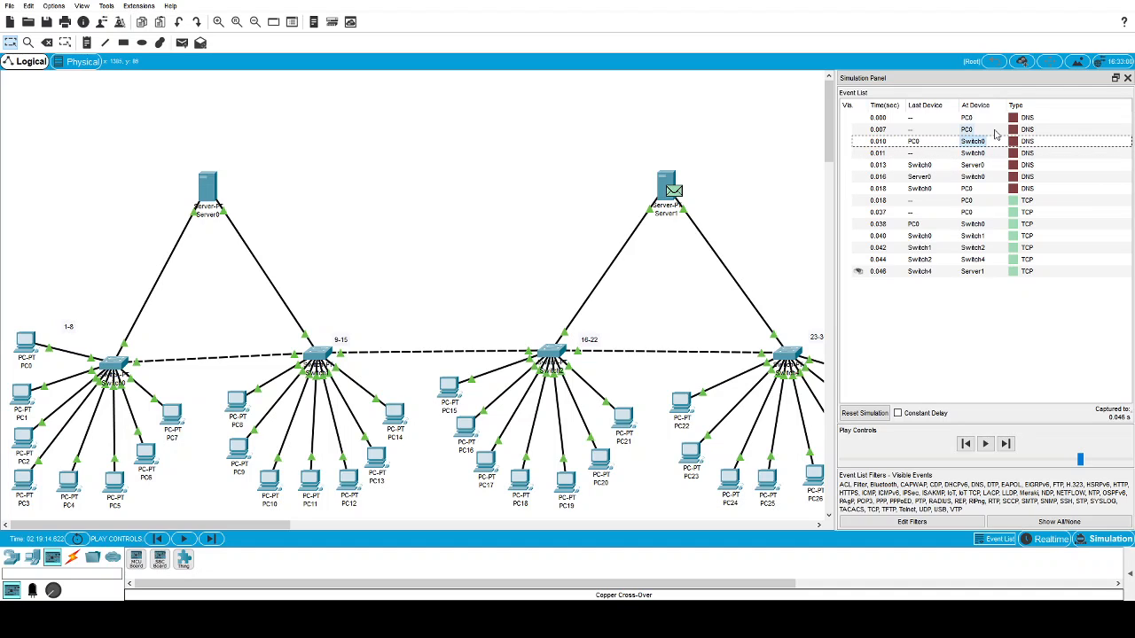
pyautogui.press('Down')
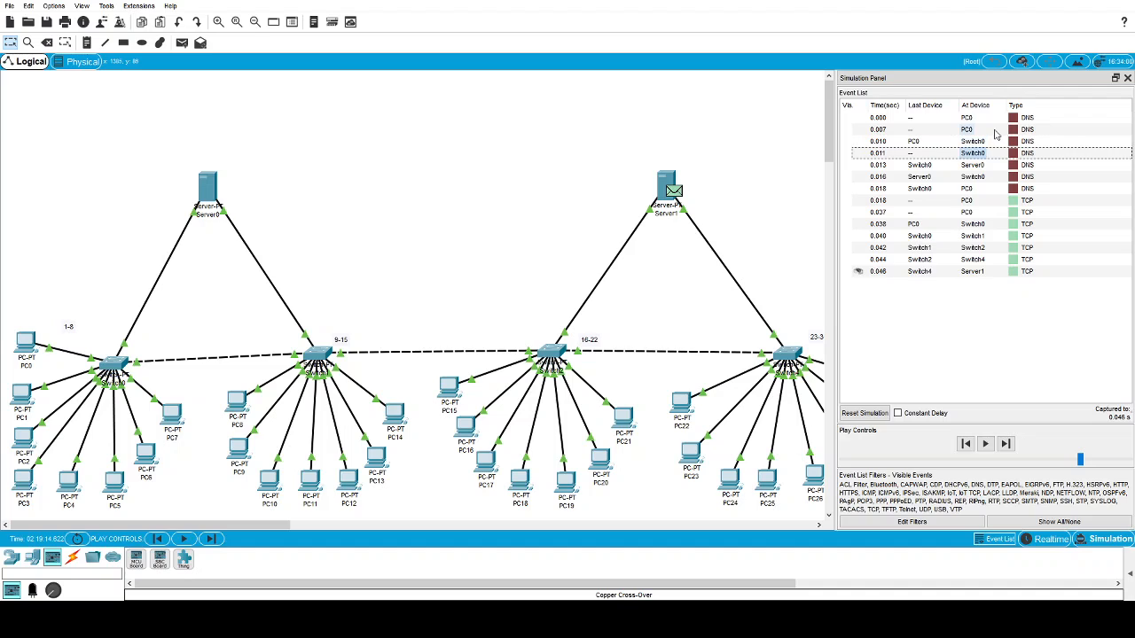
pyautogui.press('Down')
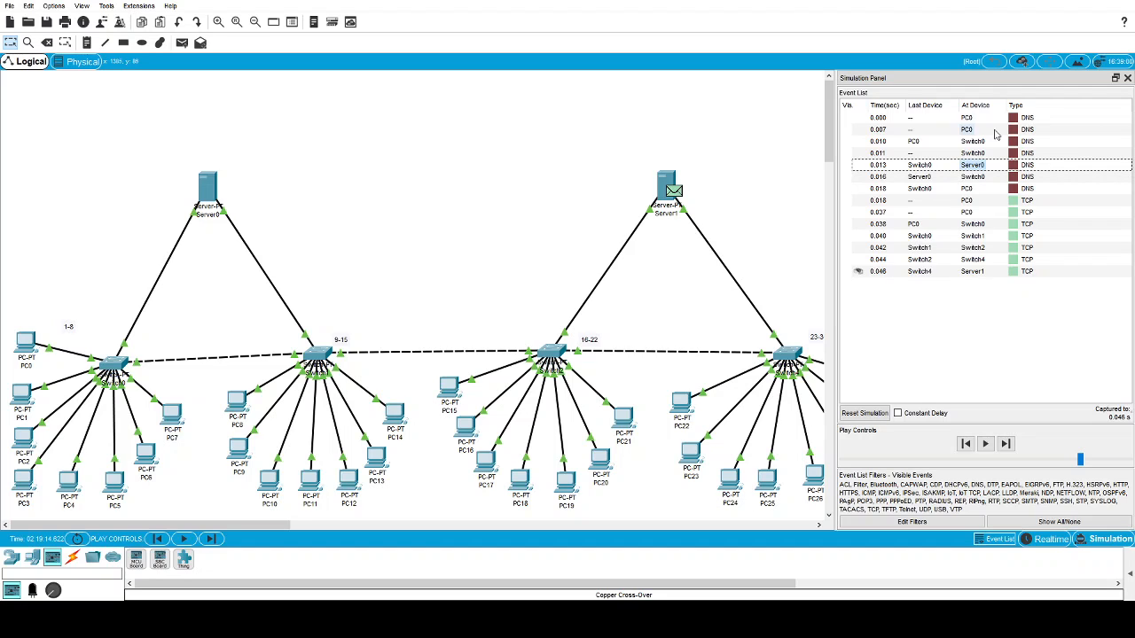
# - Single out the Server0 area and Server1 in the topology, and clear the selection
pyautogui.moveTo(159, 127); pyautogui.dragTo(172, 169)
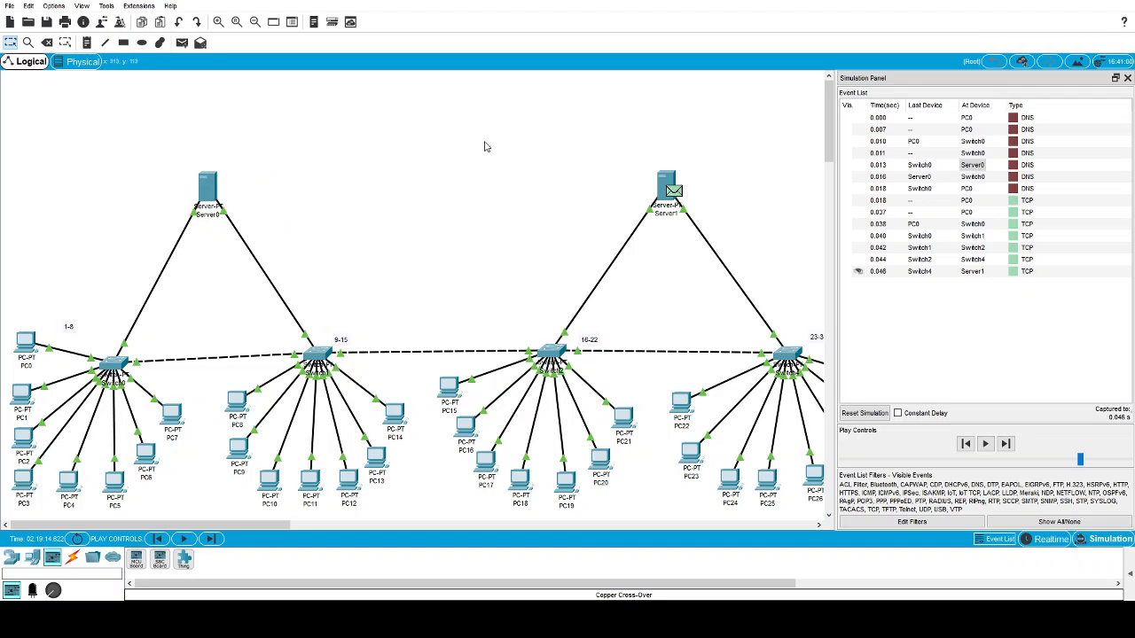
pyautogui.moveTo(597, 130); pyautogui.dragTo(746, 255)
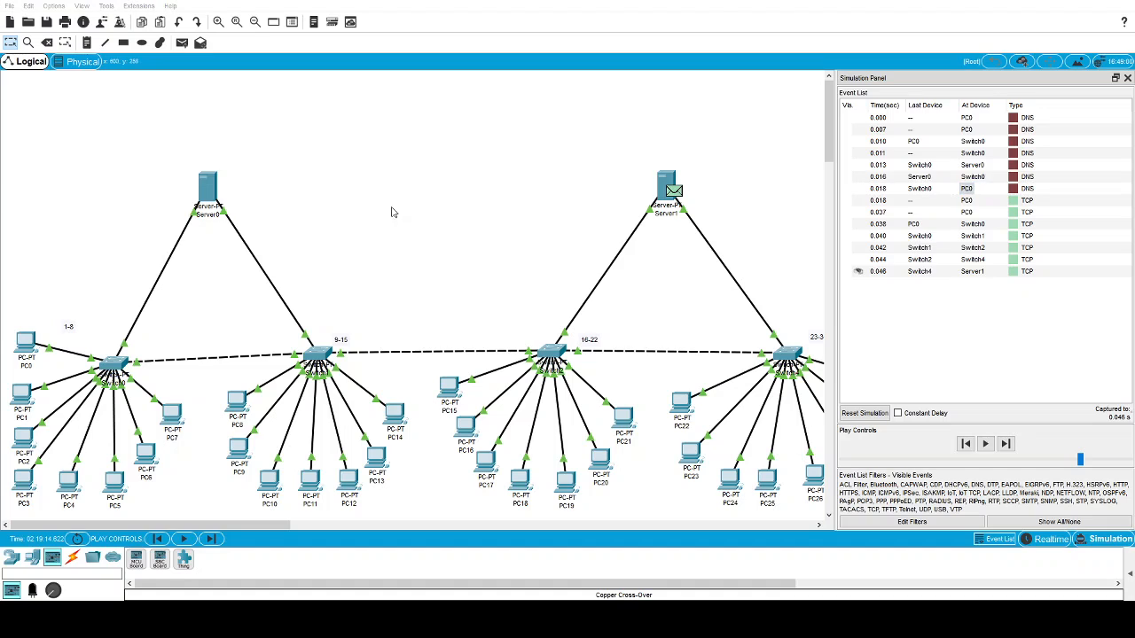
pyautogui.click(731, 136)
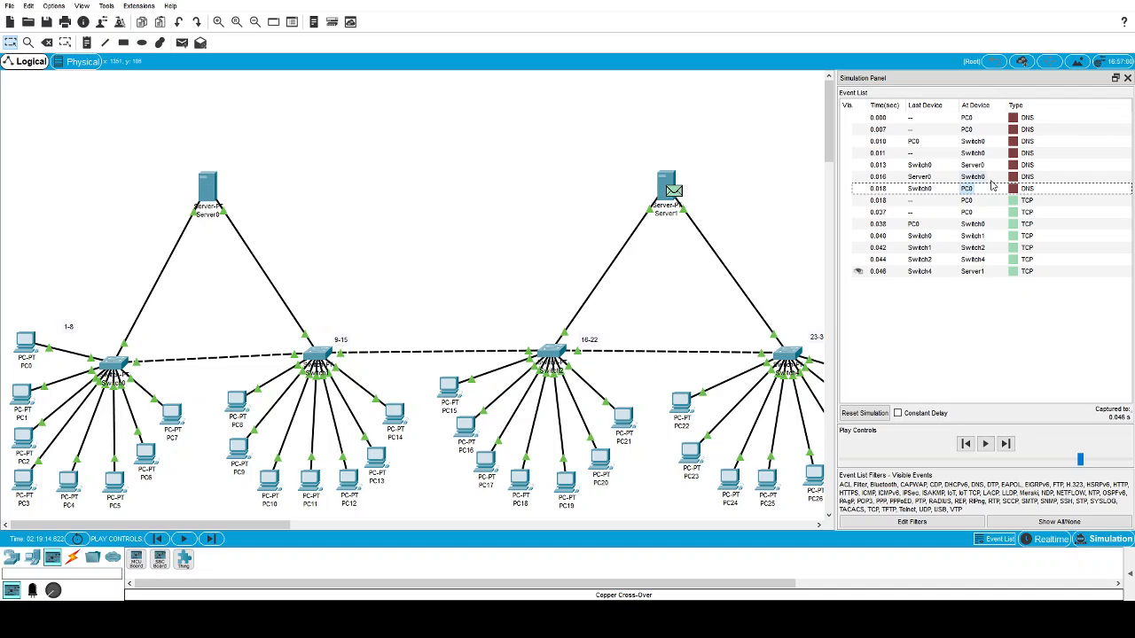
# - Examine the events from the DNS event at Server0 through PC0's second TCP event, and single out Server1 in the topology
pyautogui.click(973, 166)
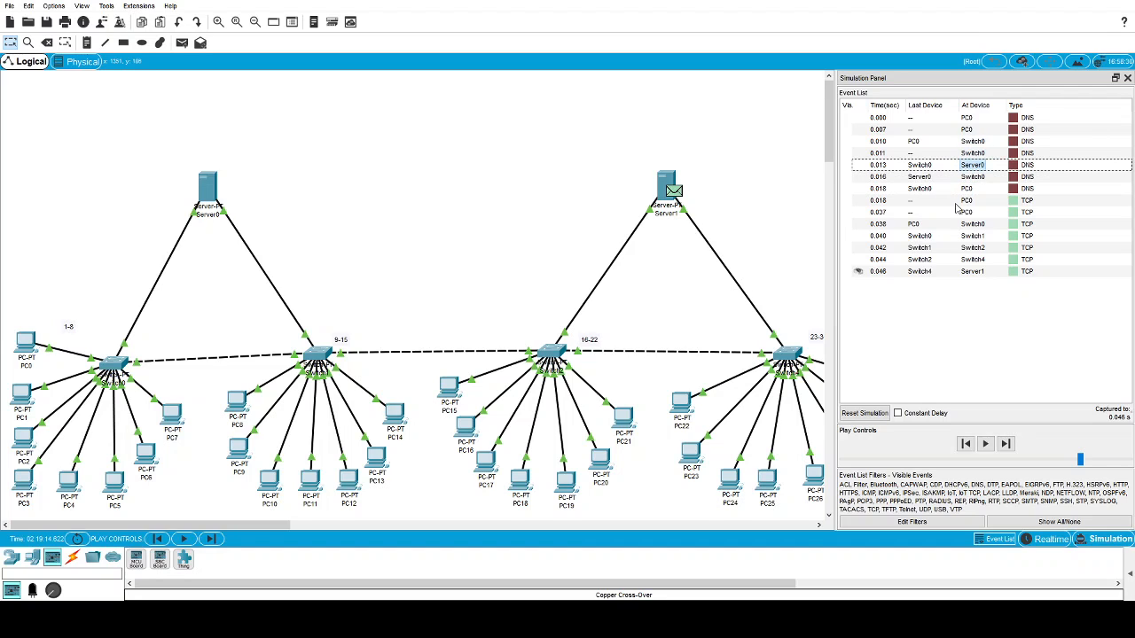
pyautogui.hotkey('alt', 'Tab')
pyautogui.hotkey('alt', 'Tab')
pyautogui.press('Down')
pyautogui.press('Down')
pyautogui.press('Down')
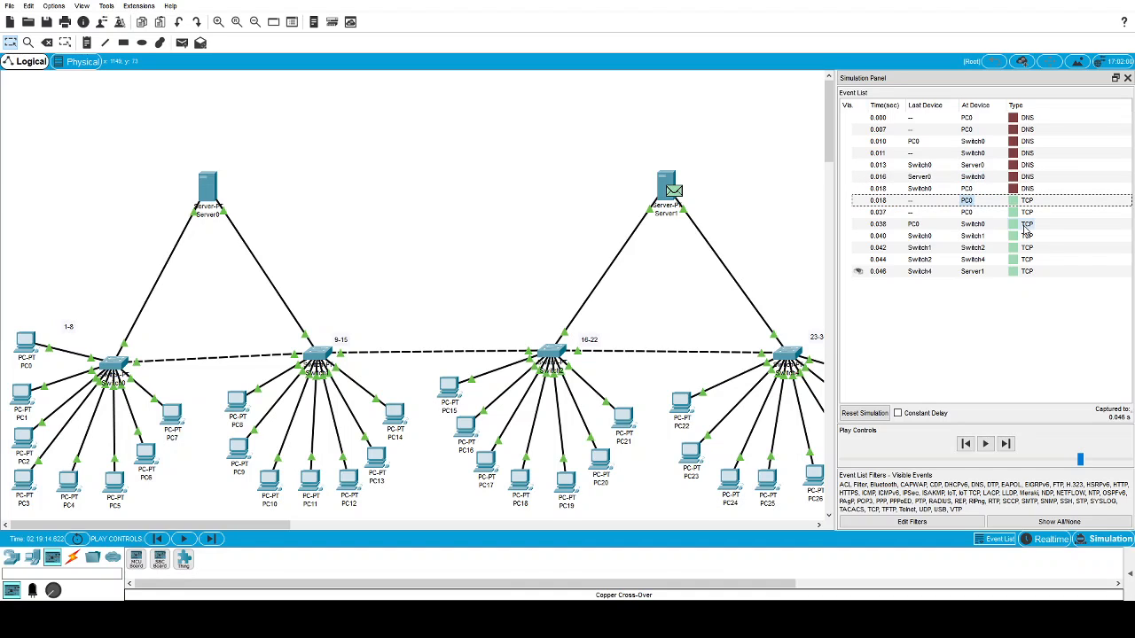
pyautogui.press('Down')
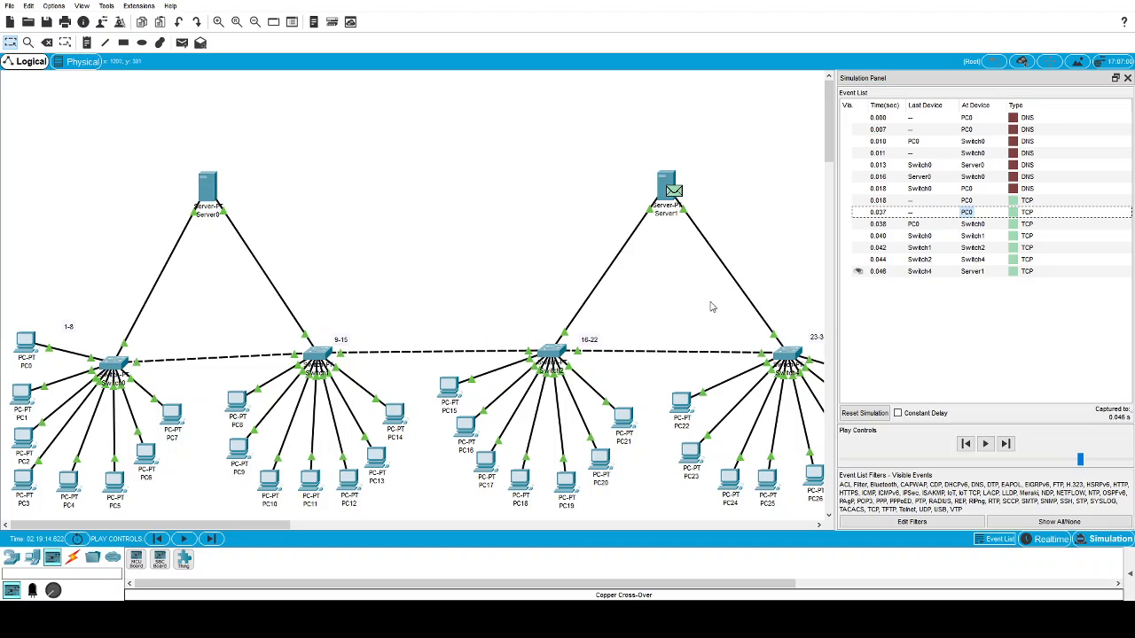
pyautogui.moveTo(568, 132); pyautogui.dragTo(754, 251)
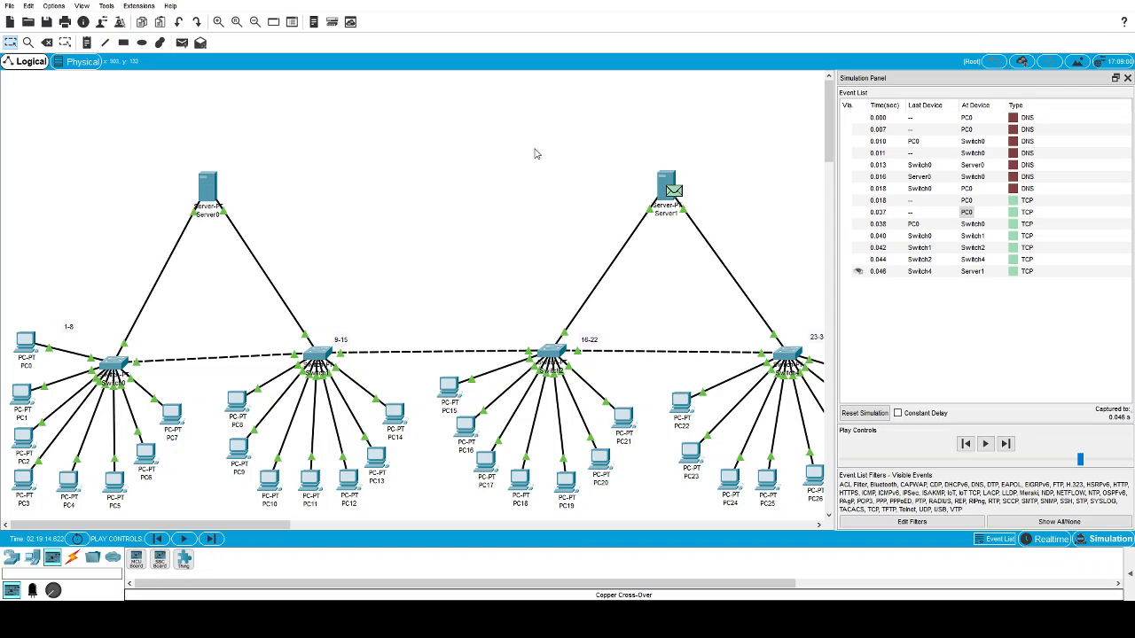
# - Resume the simulation so the TCP exchange continues from Server1 back to PC0, and pause it with the next packet at Switch0
pyautogui.click(991, 447)
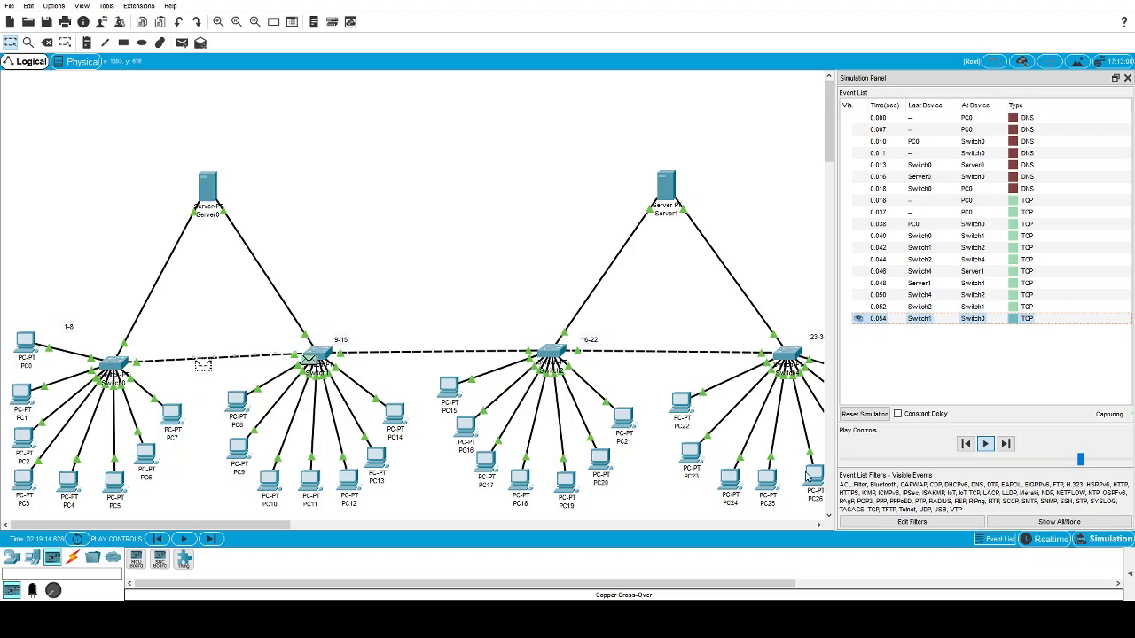
pyautogui.click(985, 446)
pyautogui.click(985, 446)
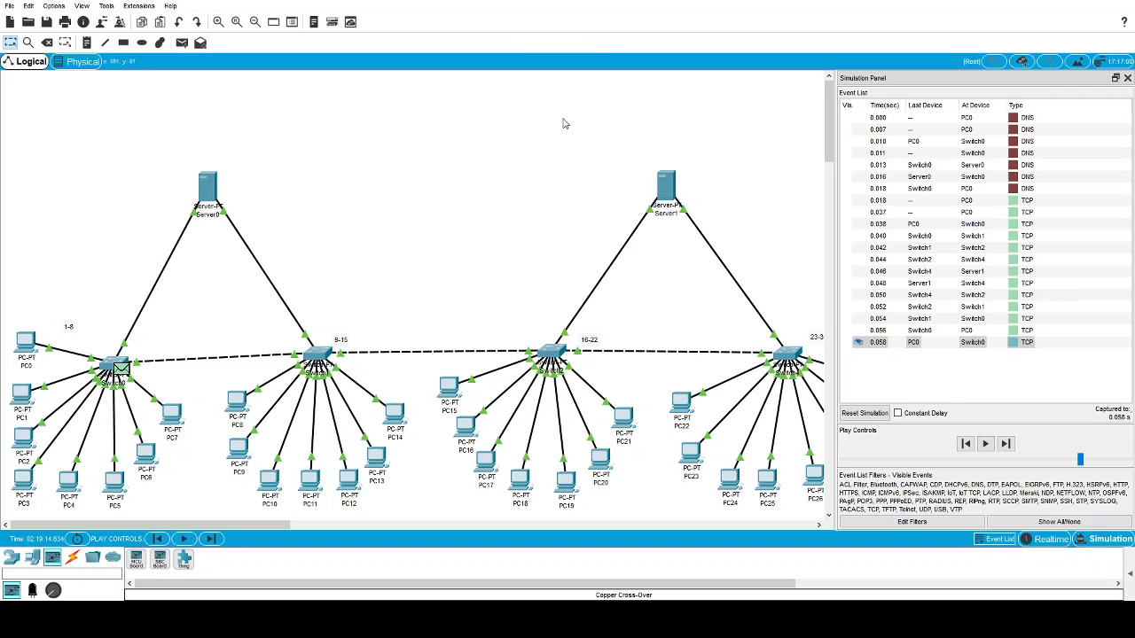
# - Single out Server1 in the topology, clear the selection, and mark the area above PC0
pyautogui.moveTo(562, 117); pyautogui.dragTo(732, 270)
pyautogui.click(748, 165)
pyautogui.moveTo(580, 143); pyautogui.dragTo(725, 247)
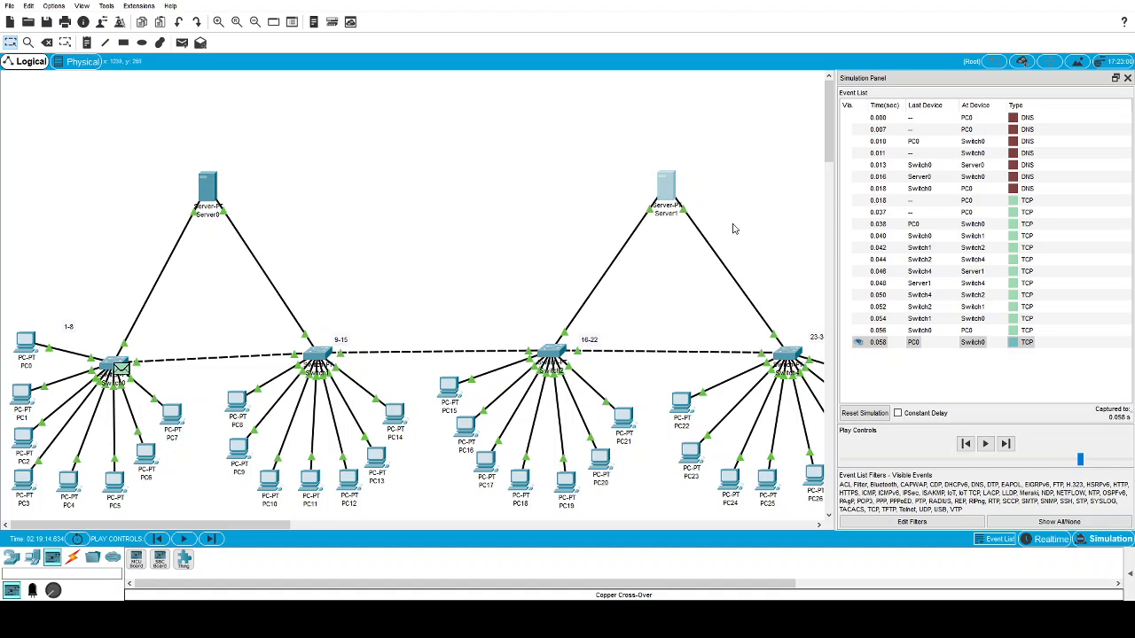
pyautogui.click(745, 219)
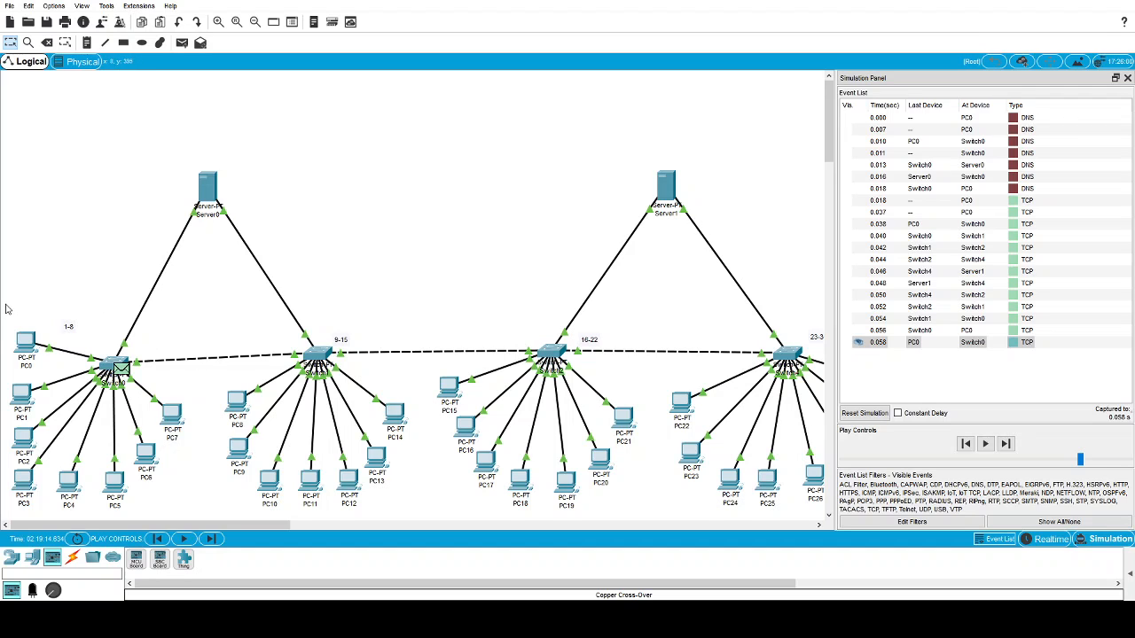
pyautogui.moveTo(5, 304); pyautogui.dragTo(72, 285)
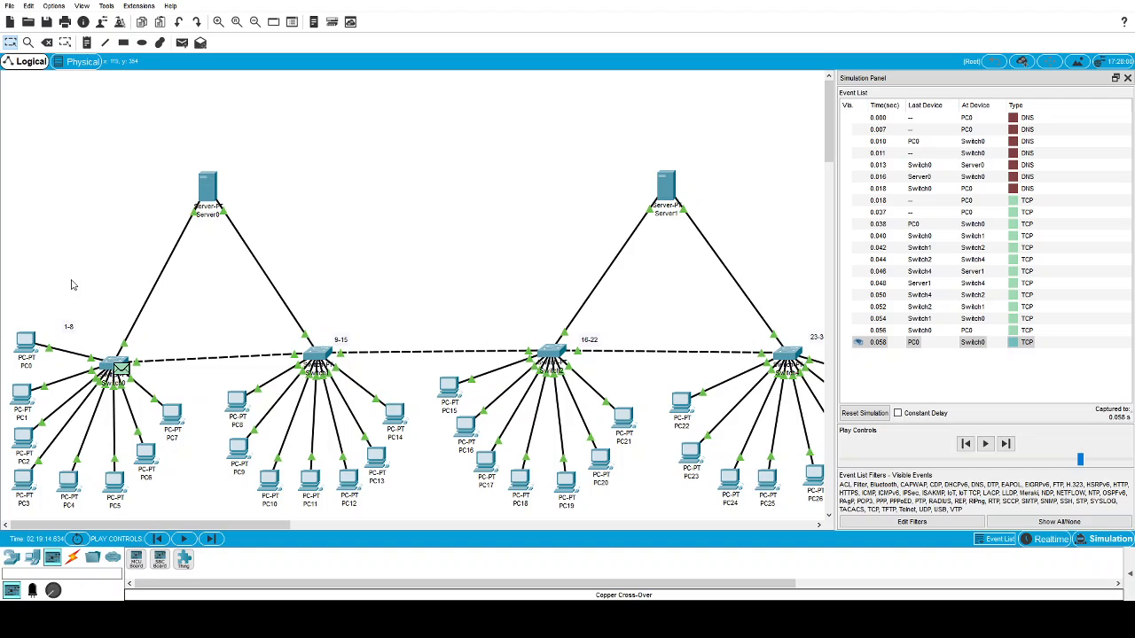